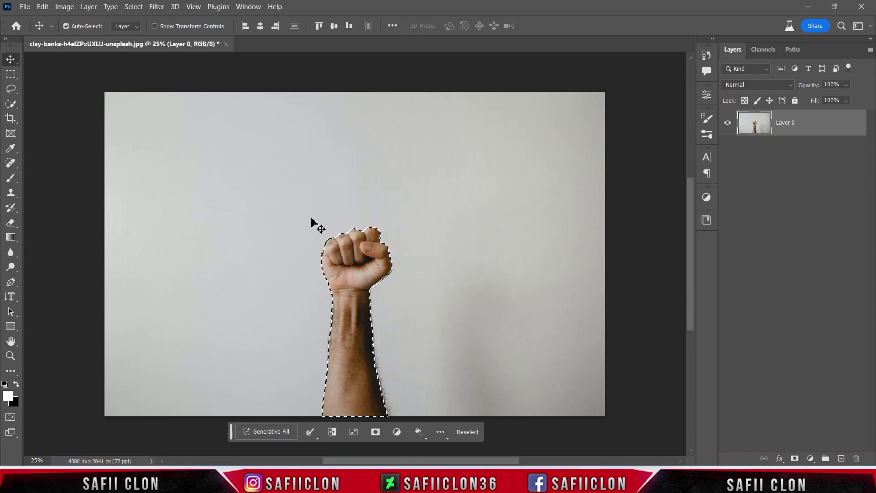
Subtract most of the forearm from the arm selection using the Quick Selection tool with a brush size of 43.
click(11, 104)
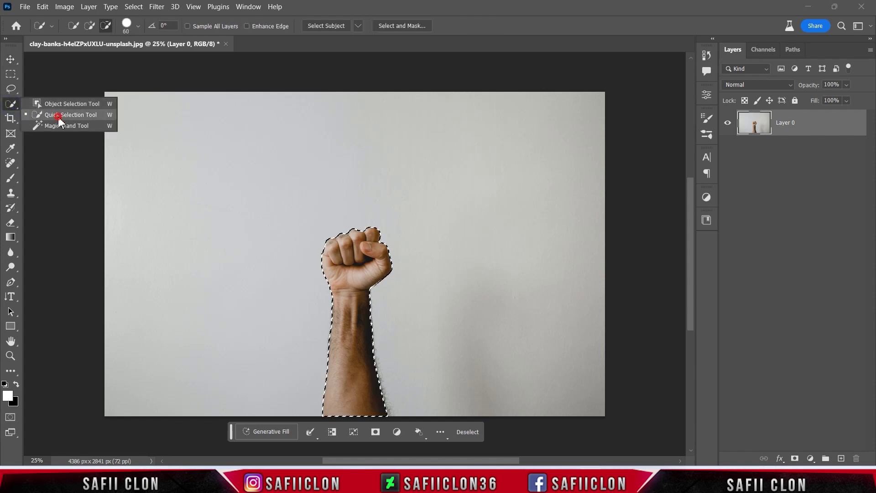
click(55, 113)
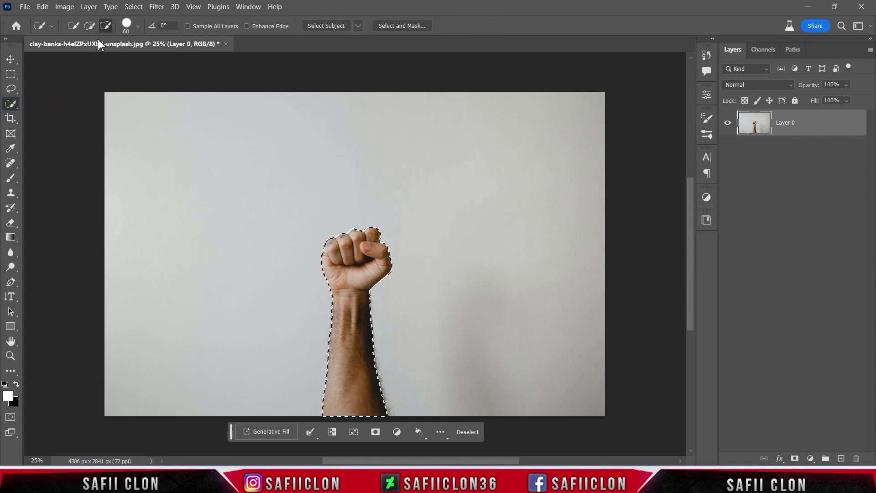
click(137, 26)
drag(106, 58, 99, 58)
click(138, 26)
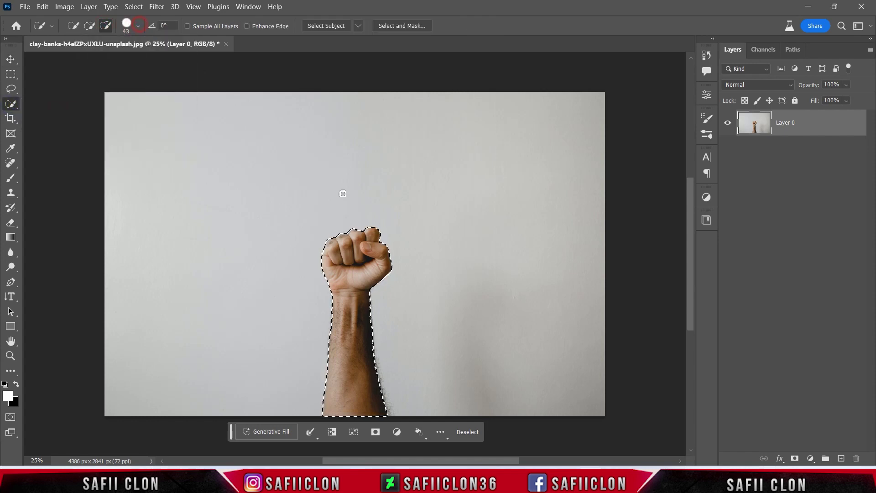
scroll(398, 219, up, 2)
scroll(399, 221, down, 5)
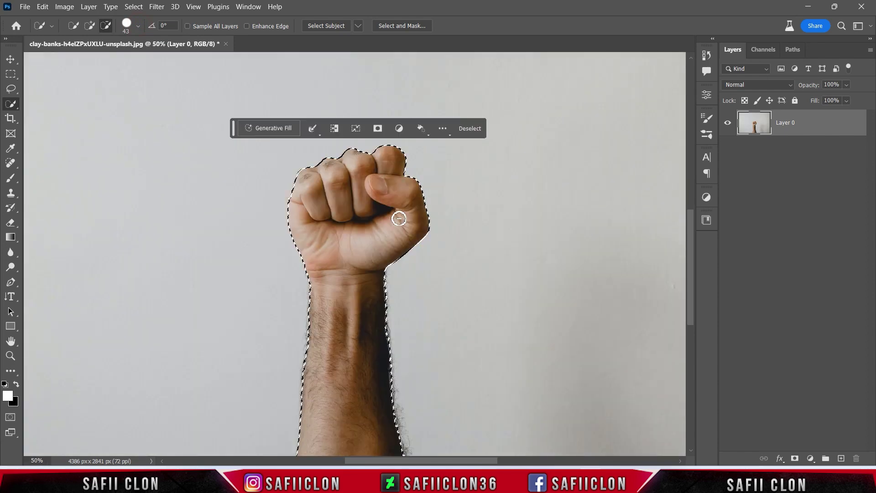
scroll(398, 222, down, 2)
mouse_move(329, 352)
mouse_down()
mouse_move(355, 337)
mouse_move(365, 255)
mouse_up()
scroll(424, 340, up, 1)
drag(420, 363, 386, 175)
Remove the leftover bits of selection along the forearm's base and edge up to the wrist.
scroll(418, 341, up, 1)
click(291, 413)
drag(292, 412, 289, 401)
click(305, 245)
click(308, 192)
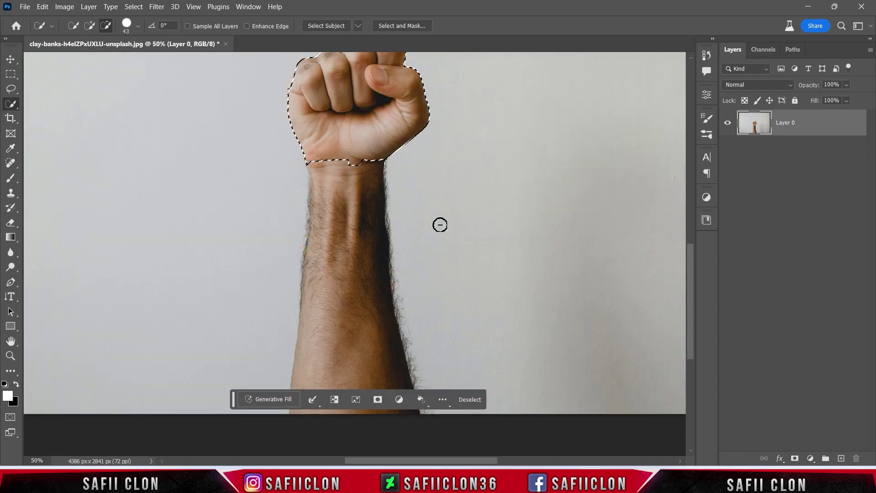
Even out the selection edge across the wrist and add a layer mask that keeps only the fist.
scroll(439, 225, up, 2)
click(354, 222)
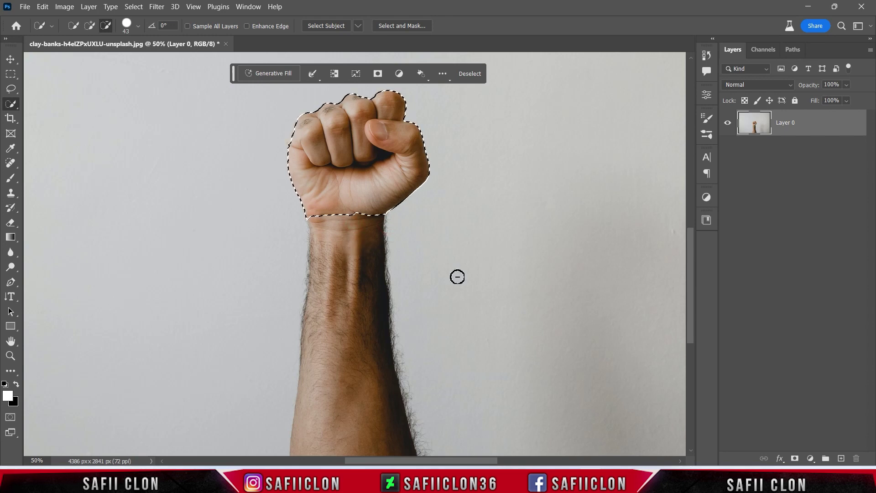
scroll(457, 277, down, 2)
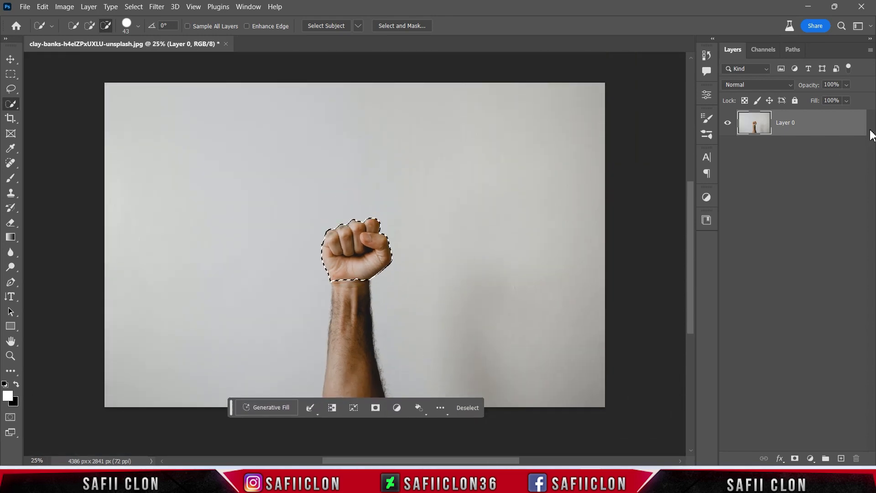
click(794, 458)
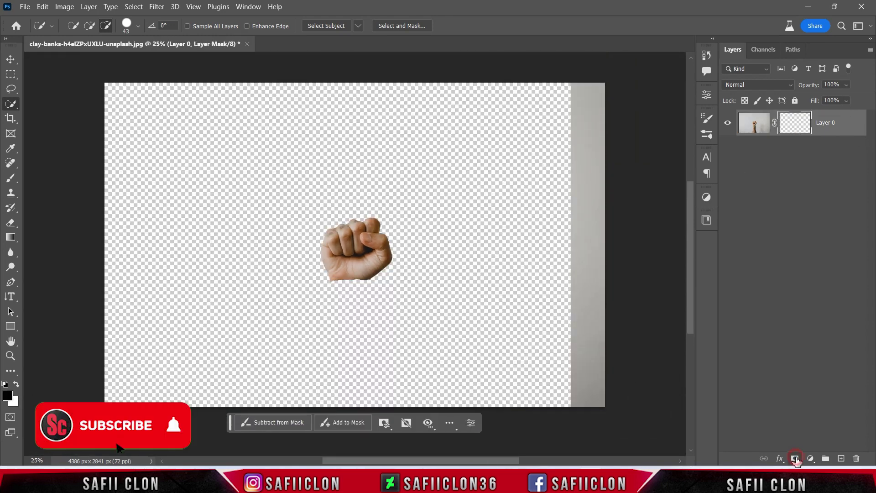
Add a solid colour fill layer of #3d5f84 and place it beneath Layer 0.
click(810, 458)
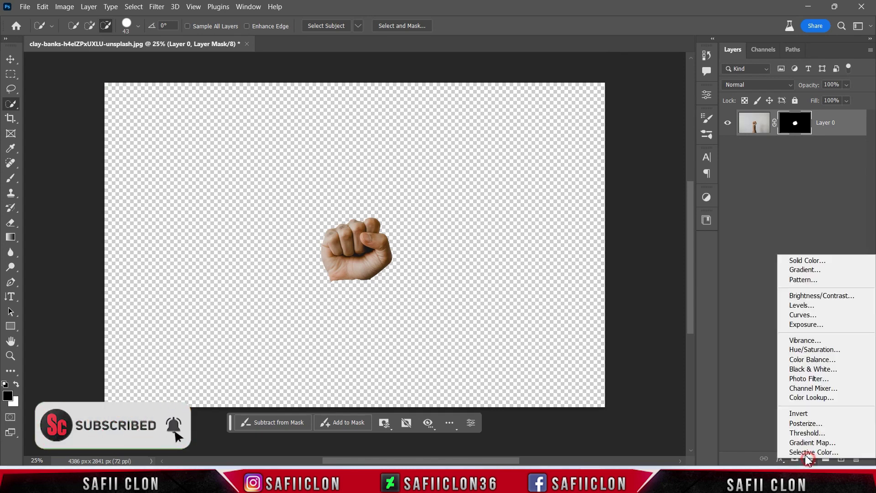
click(805, 260)
double_click(693, 308)
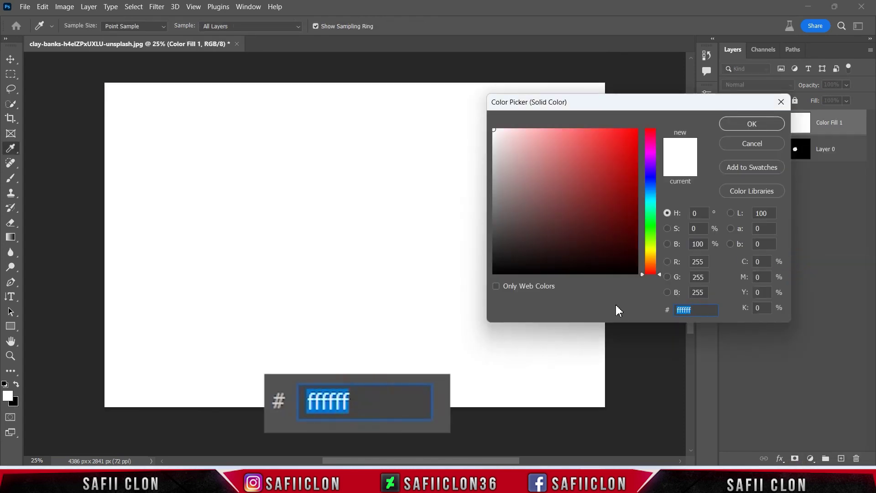
text(3d5f84)
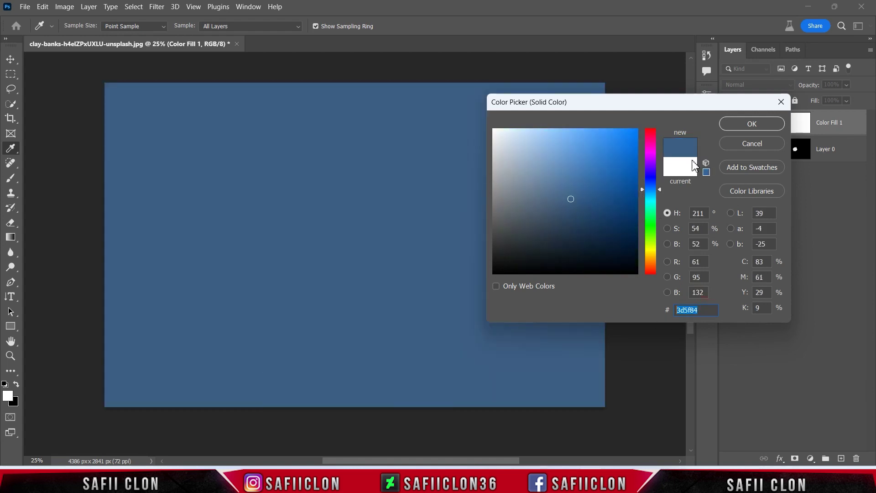
click(734, 123)
drag(838, 119, 840, 164)
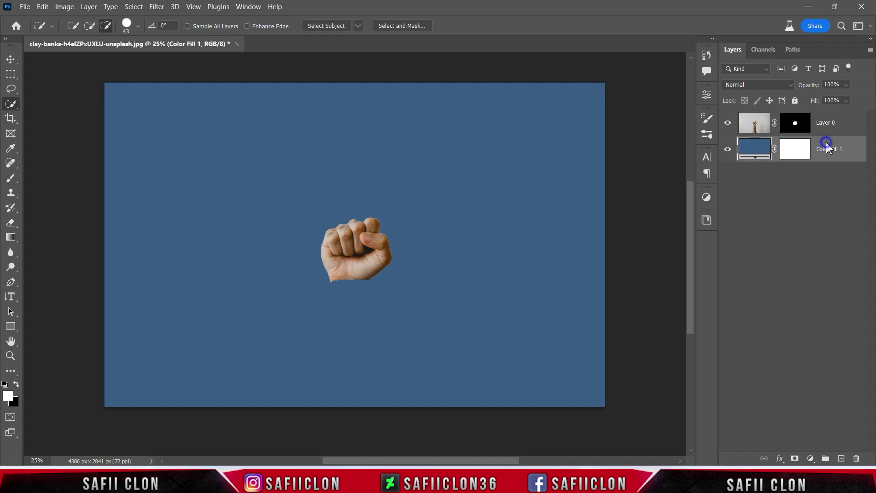
Group the colour fill layer under the name BACKGROUND and collapse the group.
right_click(826, 144)
click(766, 76)
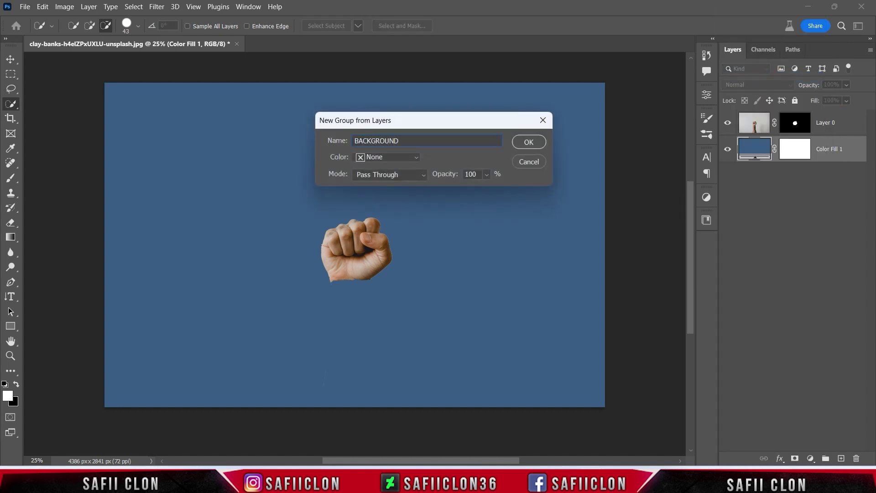
click(539, 147)
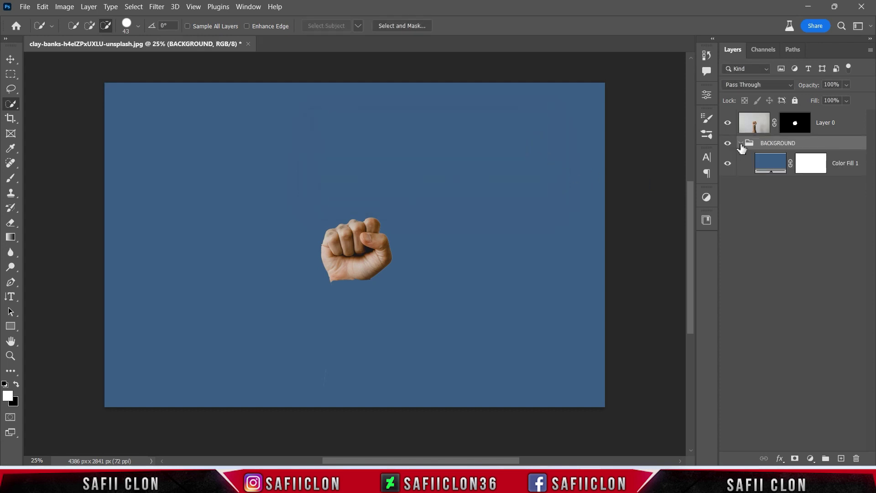
click(740, 143)
Group the masked fist layer under the name HAND and collapse the group.
click(842, 124)
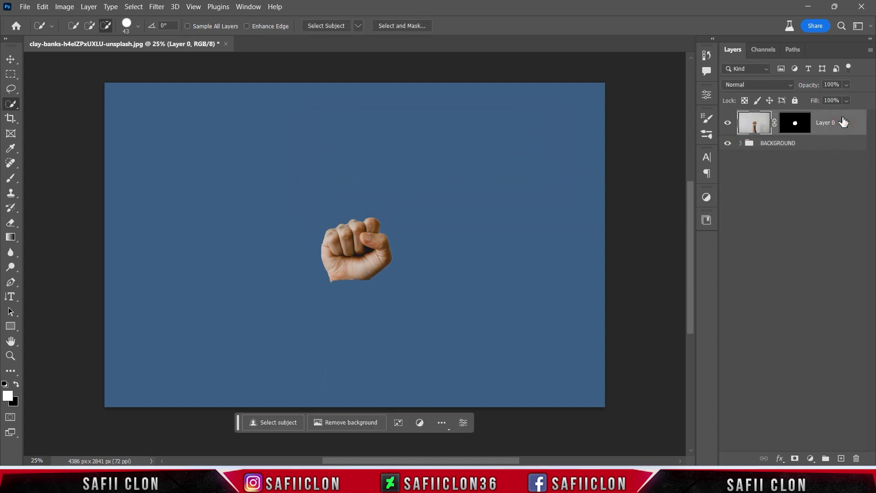
right_click(843, 122)
click(775, 81)
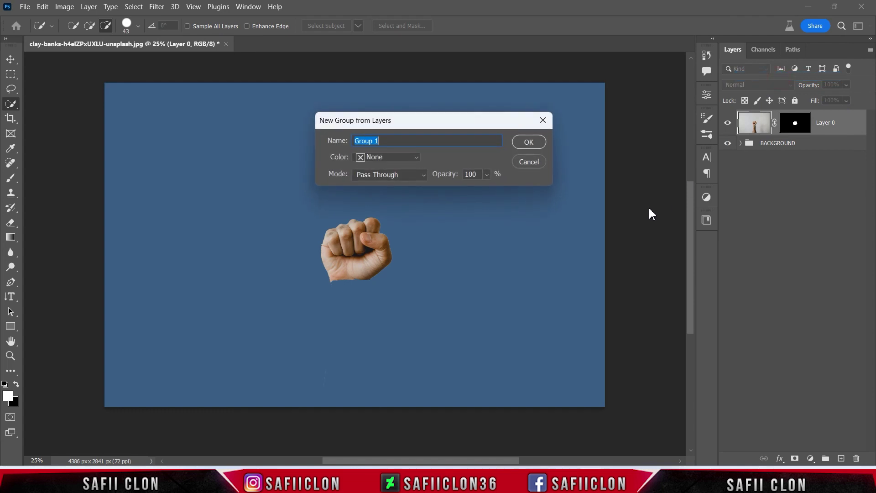
click(539, 146)
click(741, 118)
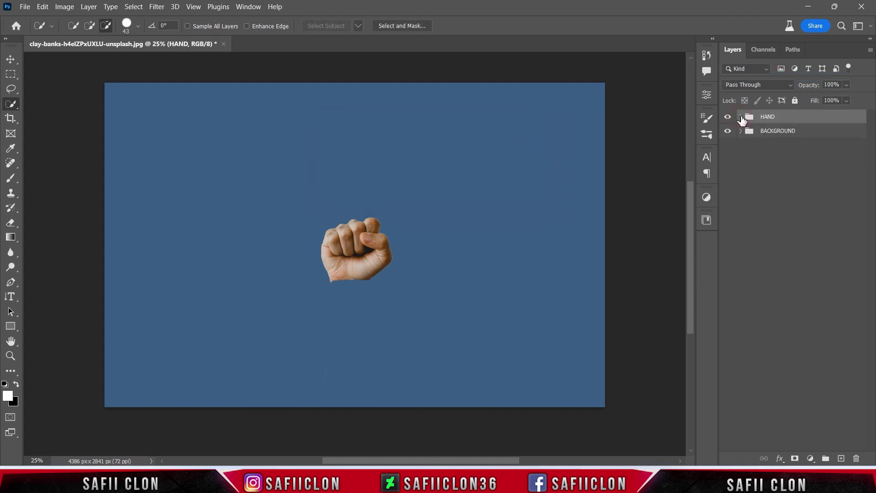
Crop the canvas on both sides and slightly along the upper edge to about 3362 x 2793 px.
click(10, 120)
click(50, 117)
drag(106, 244, 133, 248)
drag(578, 249, 540, 255)
drag(355, 81, 357, 85)
click(671, 26)
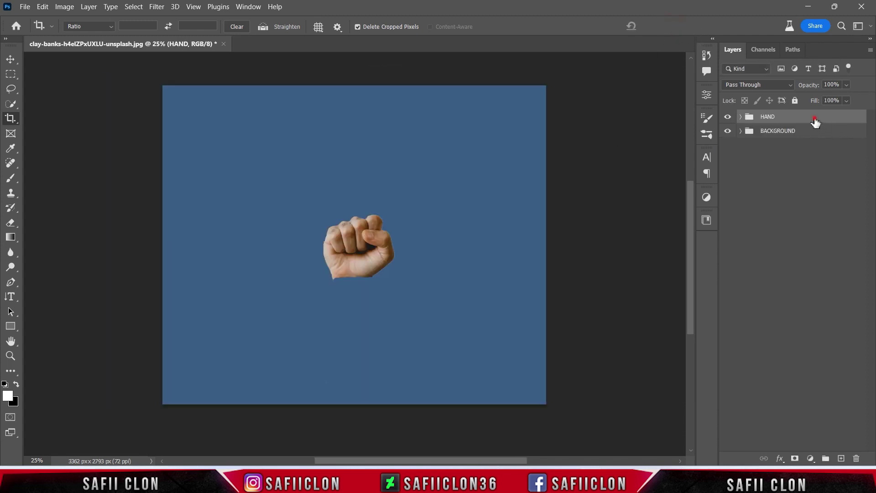
Move the HAND group slightly upward on the canvas with Free Transform.
key(ctrl+t)
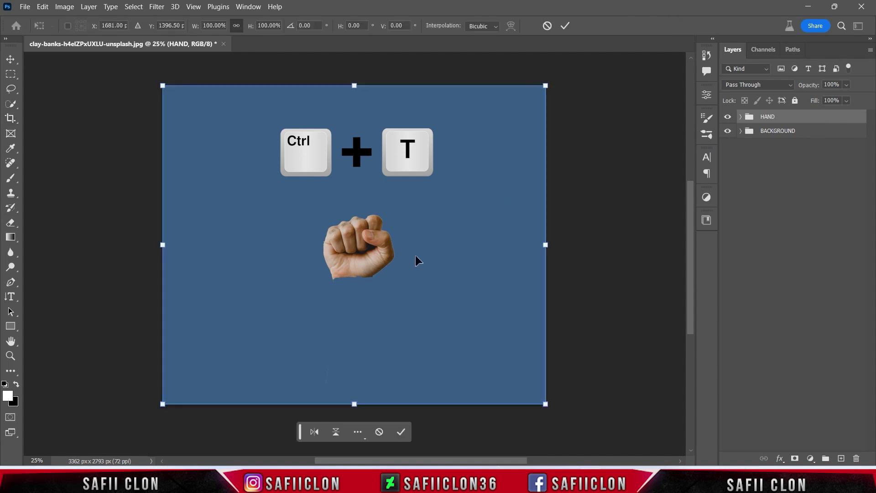
drag(362, 253, 360, 235)
click(566, 26)
key(c)
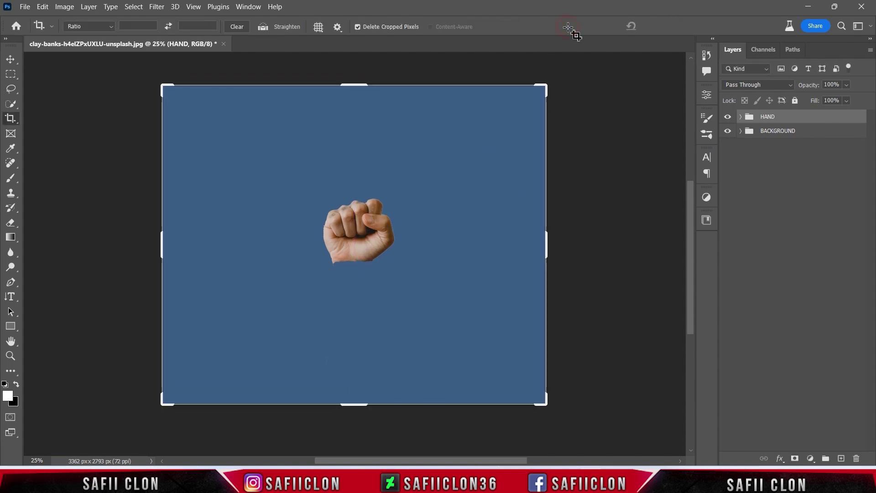
Open the rocket launch photo from the Rocket folder.
click(24, 6)
click(39, 29)
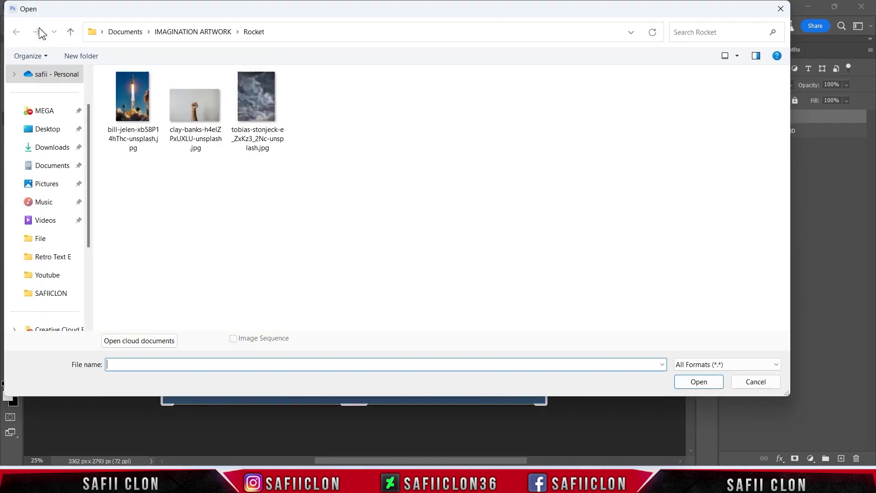
click(134, 112)
click(697, 381)
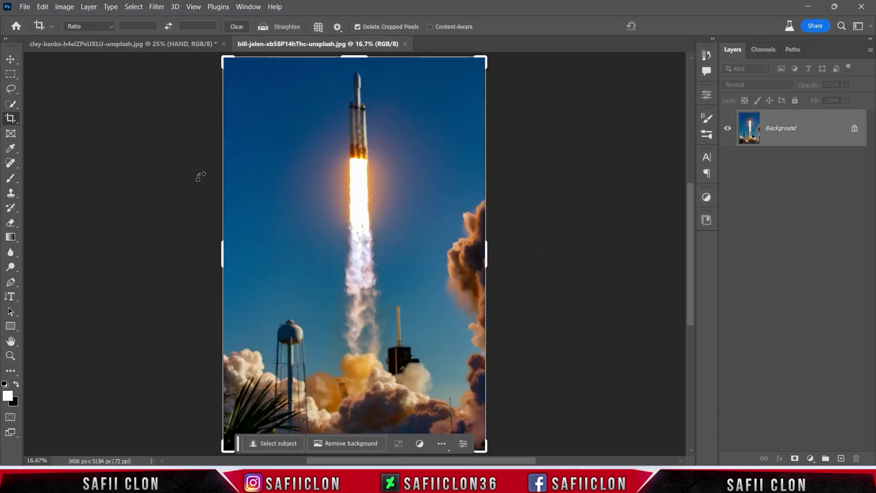
Make a new freehand Lasso selection around the rocket's flame, its surrounding glow and the smoke trail below.
drag(14, 91, 37, 94)
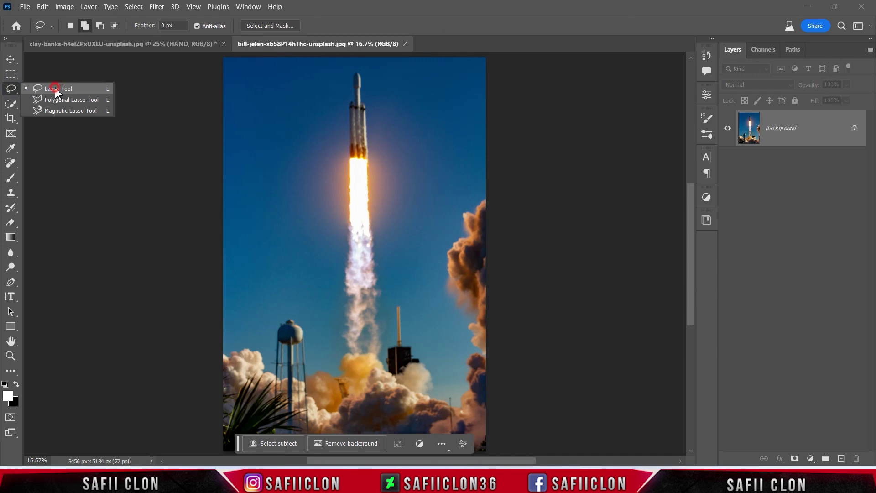
click(56, 90)
click(70, 26)
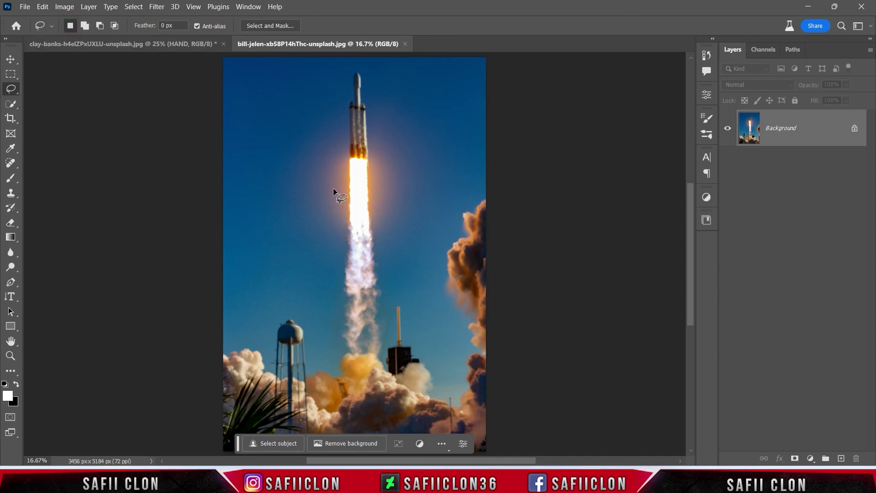
drag(333, 311, 332, 328)
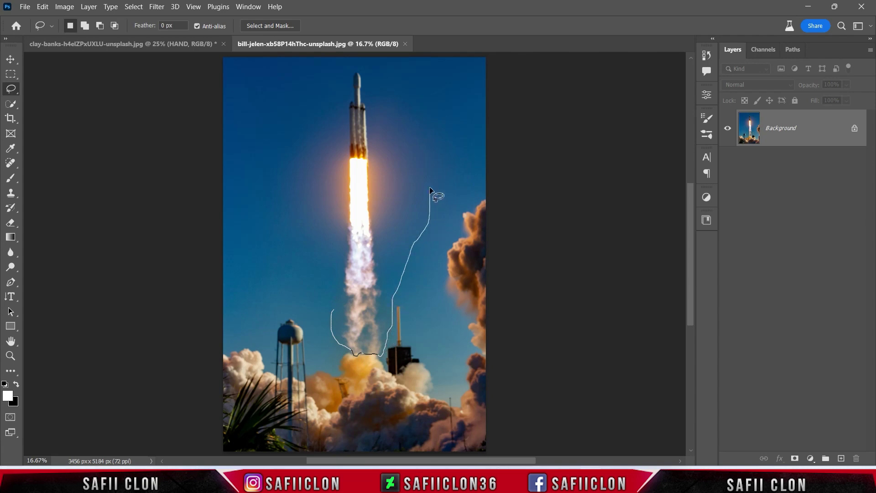
drag(370, 154, 355, 159)
drag(289, 227, 332, 311)
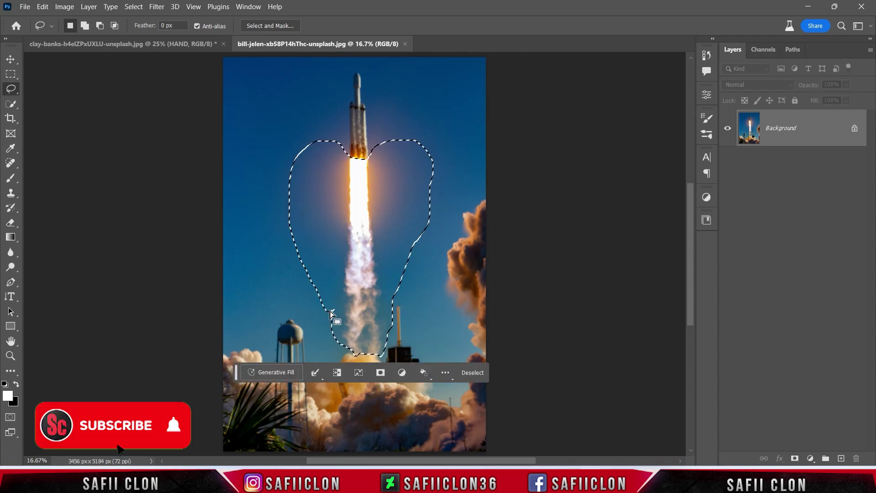
Move the selected flame into the fist document and place its layer beneath the HAND group.
key(v)
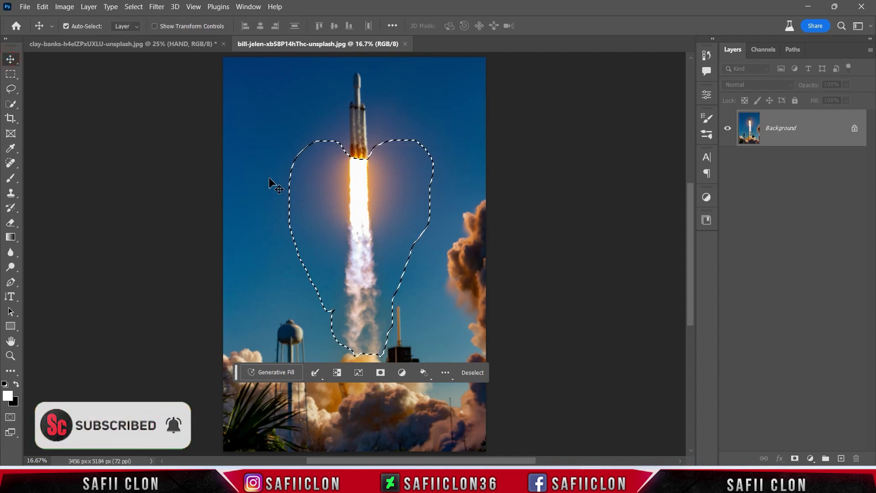
mouse_move(380, 225)
mouse_down()
mouse_move(160, 53)
mouse_move(343, 204)
mouse_up()
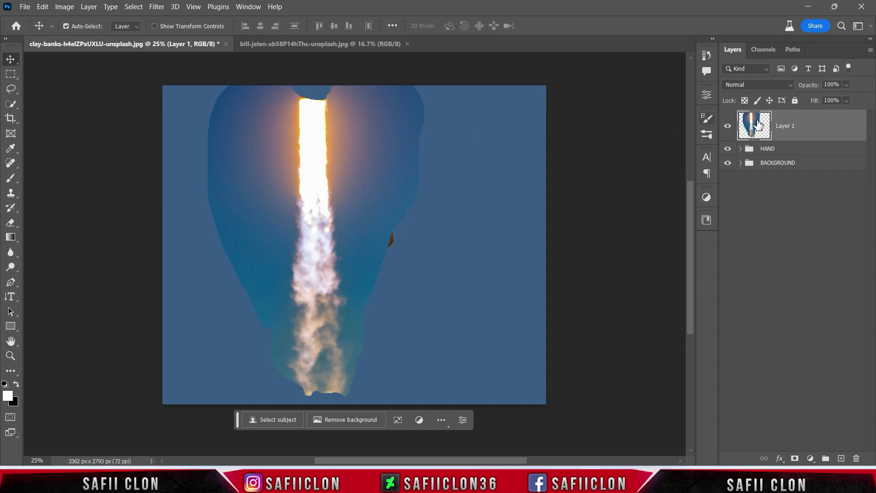
drag(814, 133, 810, 158)
Transform the flame layer so it sits directly under the fist and its bright column matches the wrist's width.
key(ctrl+t)
drag(333, 158, 377, 317)
drag(468, 224, 405, 319)
drag(371, 373, 419, 326)
drag(419, 259, 435, 240)
drag(436, 326, 441, 326)
drag(401, 314, 459, 337)
drag(459, 250, 467, 244)
drag(467, 336, 474, 337)
drag(473, 245, 490, 224)
drag(365, 291, 365, 306)
drag(493, 240, 520, 220)
drag(355, 227, 356, 214)
drag(523, 351, 494, 350)
mouse_move(356, 283)
mouse_down()
mouse_move(357, 318)
mouse_move(369, 292)
mouse_up()
drag(499, 377, 507, 379)
click(565, 27)
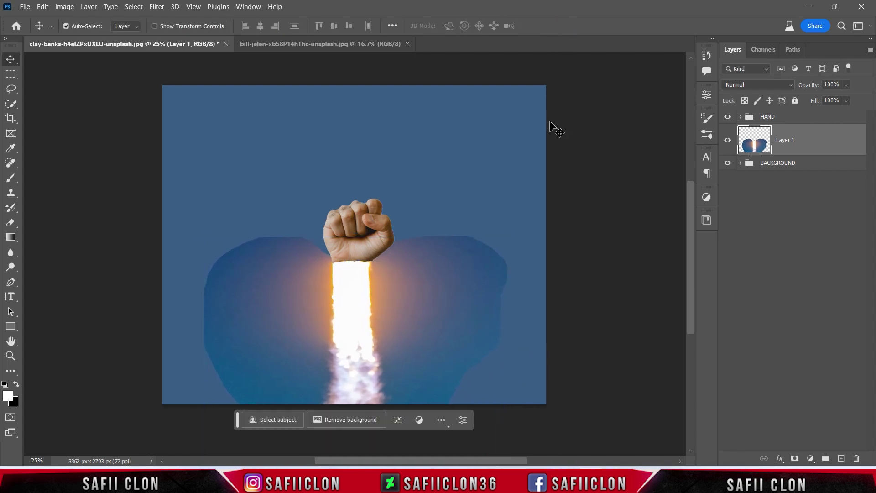
Scale the HAND group and the flame layer together to about 76% and centre them on the canvas.
shift+click(810, 116)
key(ctrl+t)
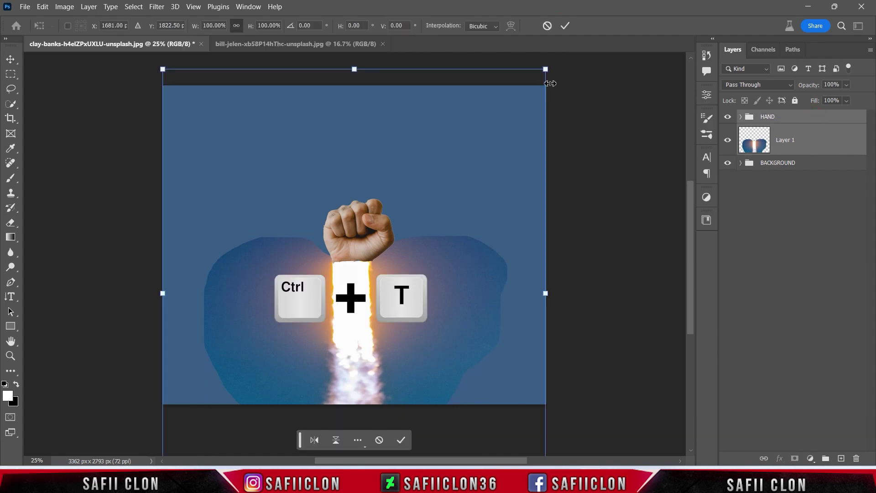
drag(546, 70, 524, 90)
drag(426, 277, 426, 243)
drag(524, 64, 511, 78)
mouse_move(438, 256)
mouse_down()
mouse_move(438, 221)
mouse_move(433, 244)
mouse_up()
drag(510, 63, 500, 73)
drag(440, 238, 443, 231)
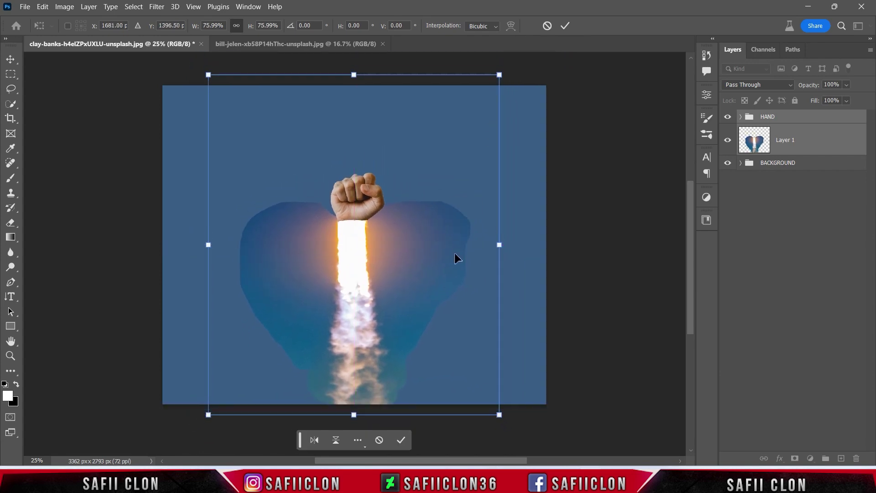
click(566, 26)
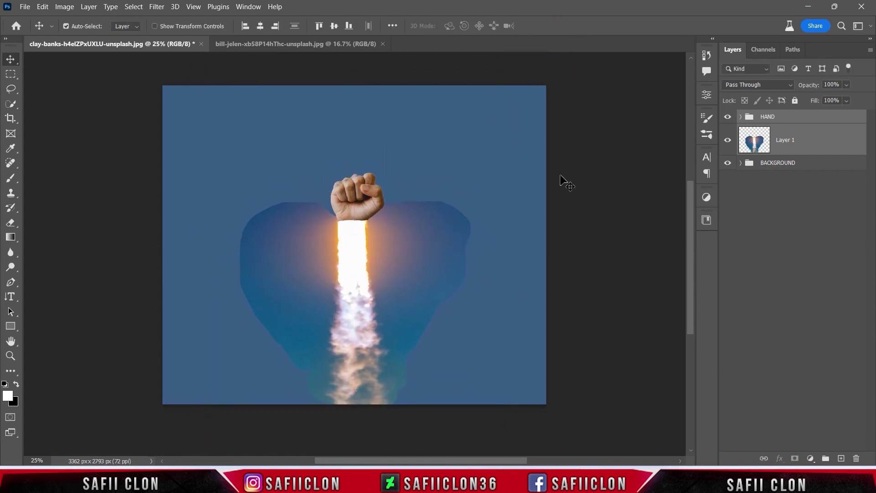
Move the flame layer above the HAND group and set its blend mode to Lighten.
drag(818, 146, 802, 117)
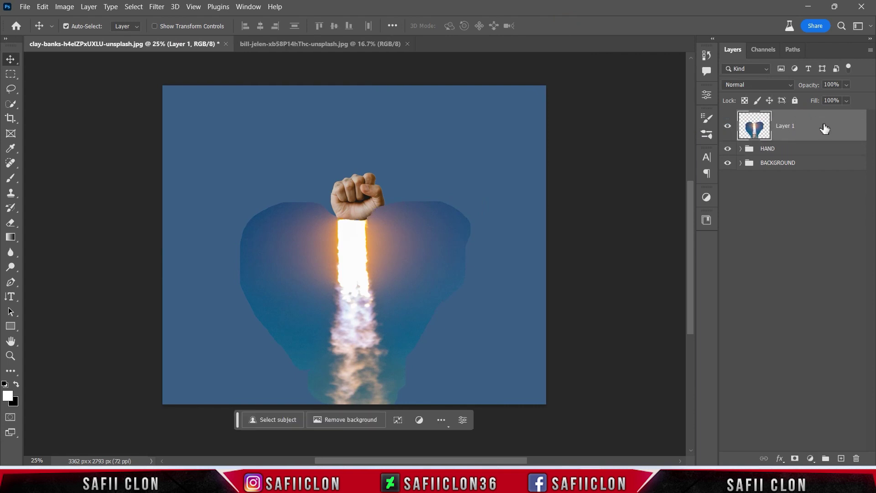
click(768, 83)
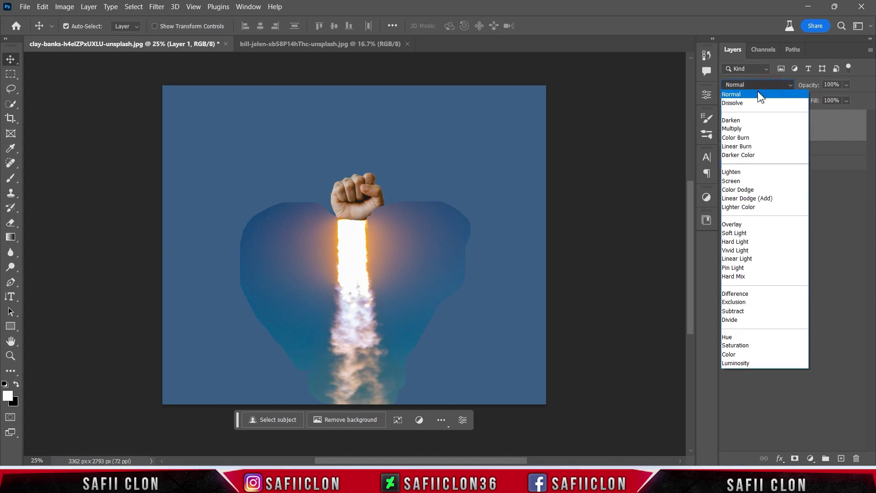
click(739, 173)
click(811, 128)
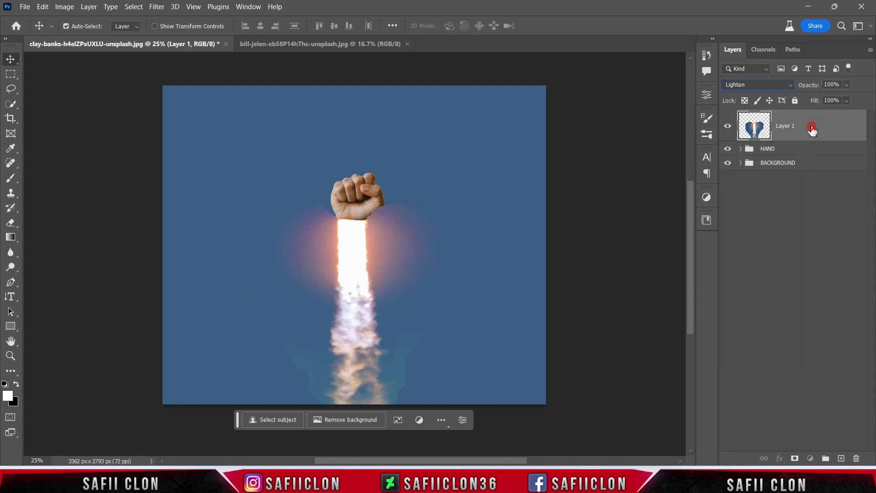
Add a layer mask to the flame layer and set up a soft round 143 px brush at 18% opacity.
click(794, 457)
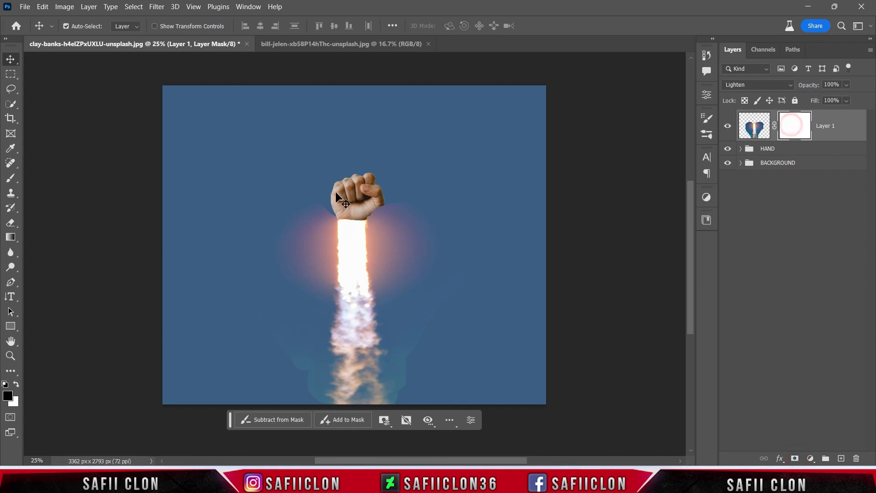
click(11, 178)
click(45, 176)
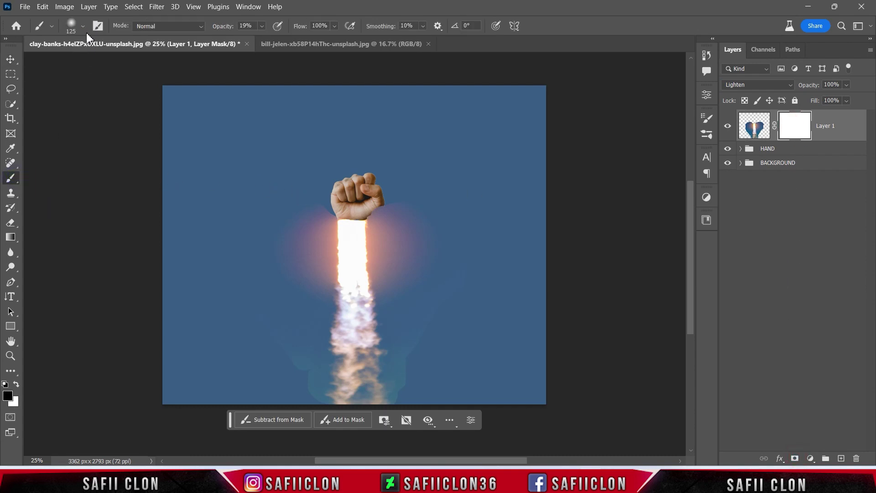
click(82, 28)
click(88, 174)
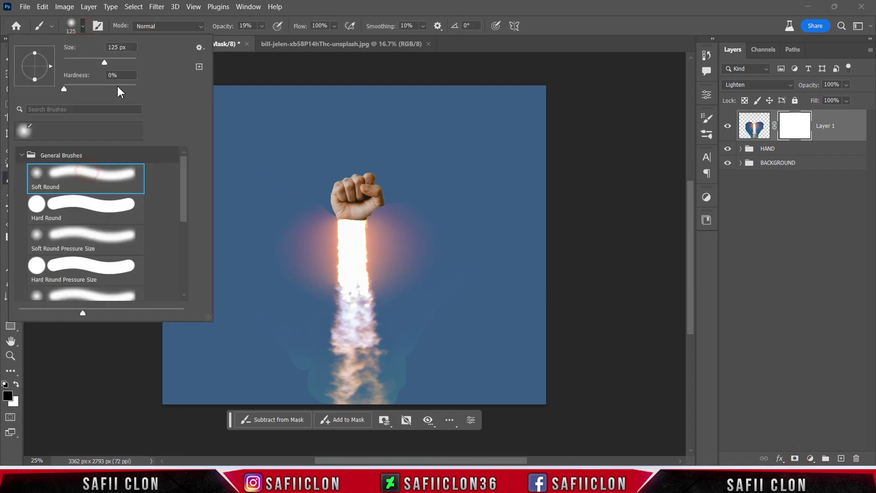
click(83, 26)
click(262, 26)
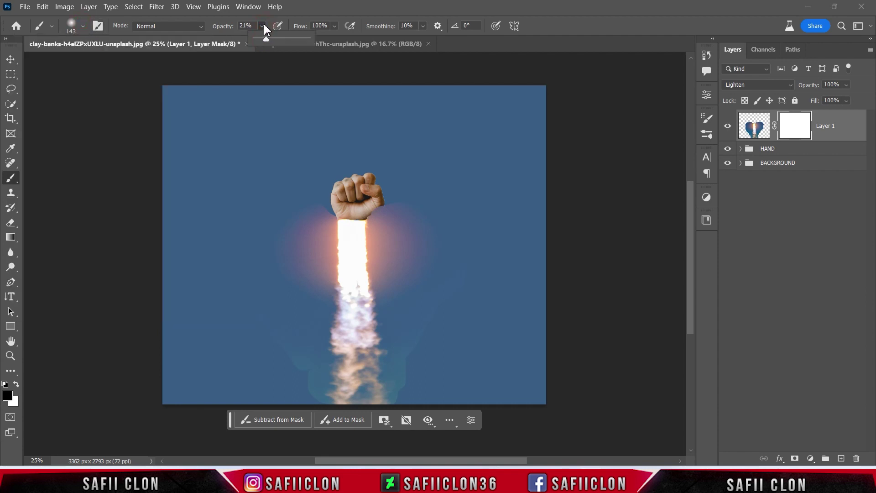
click(263, 27)
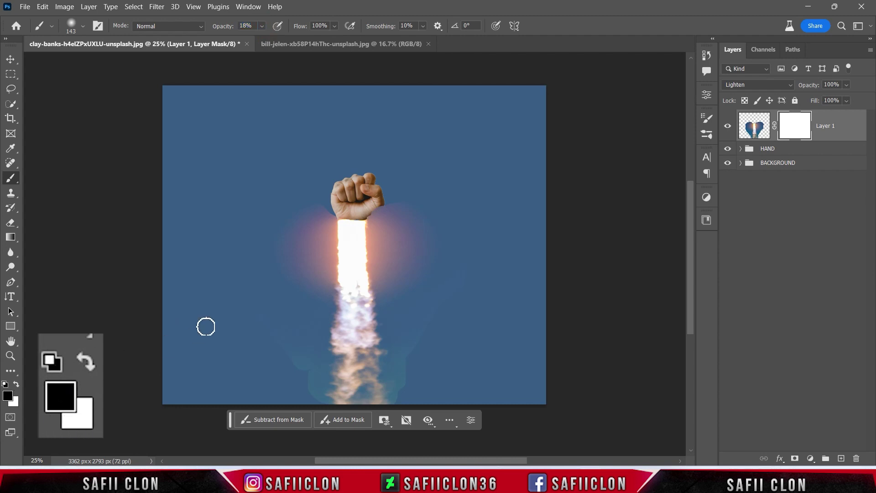
Paint black on the flame layer's mask over the fist's lower edges on both sides of the wrist.
key(ctrl+plus)
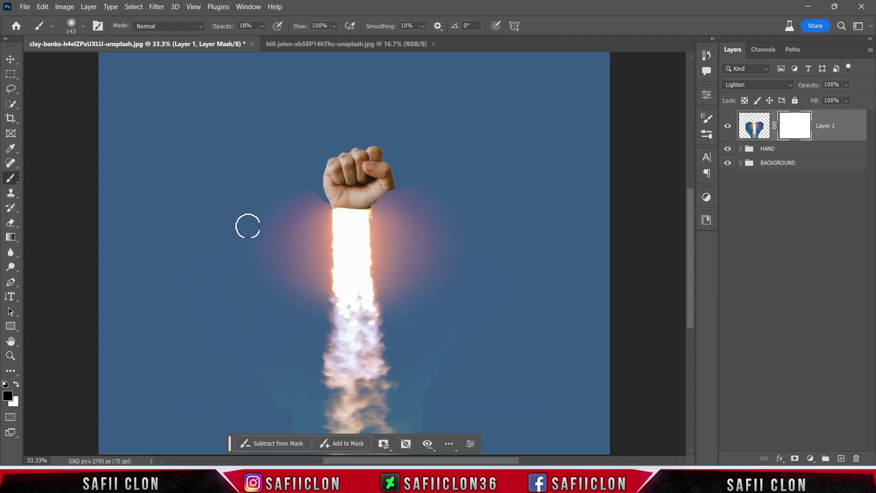
key(bracketright)
key(bracketright)
key(bracketright)
click(327, 192)
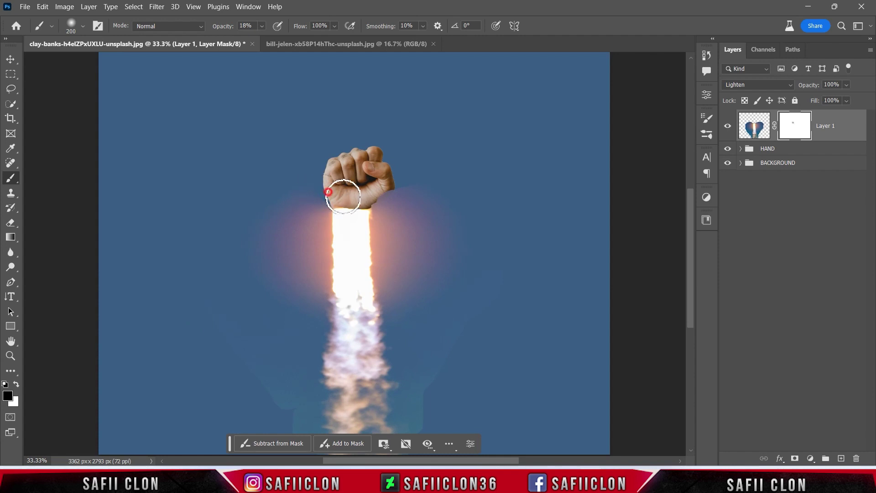
key(bracketleft)
key(bracketleft)
key(bracketleft)
key(bracketleft)
key(bracketleft)
click(372, 202)
Mask out the leftover sky edges around the lower flame and smoke with a 400 px brush, comparing with the flame layer hidden.
key(bracketright)
key(bracketright)
key(bracketright)
key(bracketright)
key(bracketright)
key(bracketright)
key(bracketright)
drag(502, 264, 452, 310)
scroll(451, 311, down, 5)
drag(454, 234, 420, 316)
mouse_move(303, 332)
mouse_down()
mouse_move(231, 254)
mouse_move(280, 327)
mouse_up()
scroll(573, 266, up, 2)
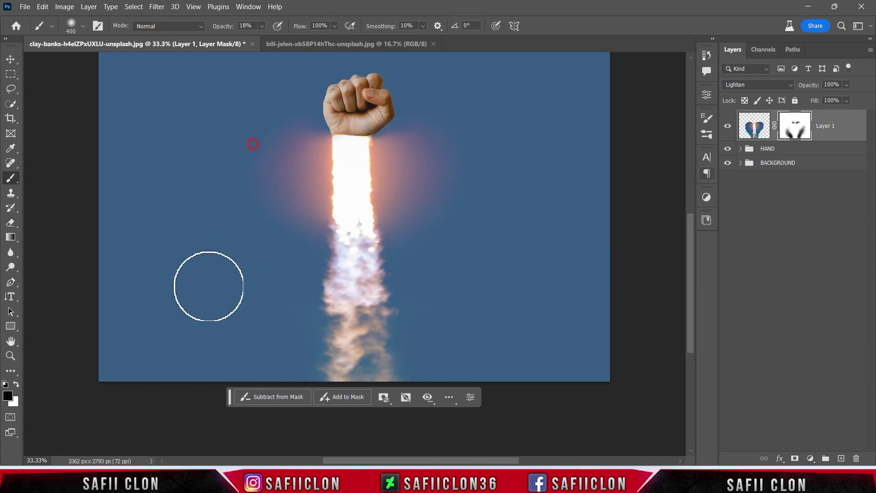
click(728, 126)
click(727, 126)
click(727, 126)
click(727, 126)
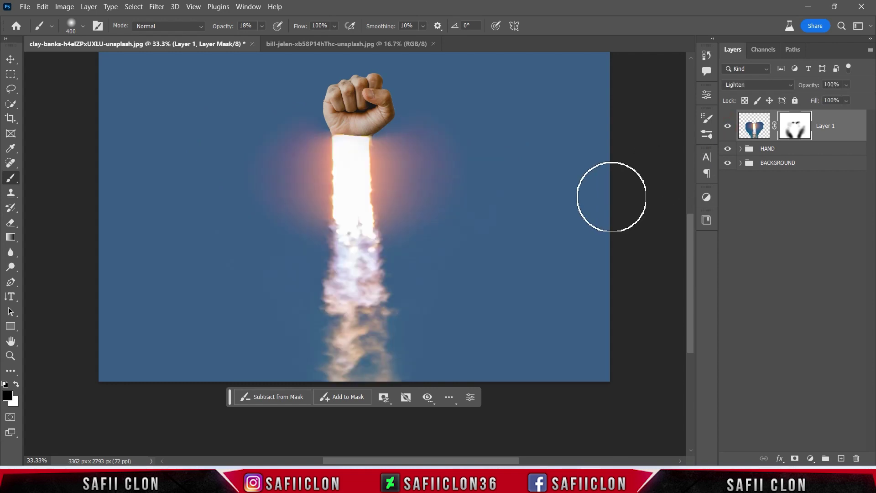
key(ctrl+minus)
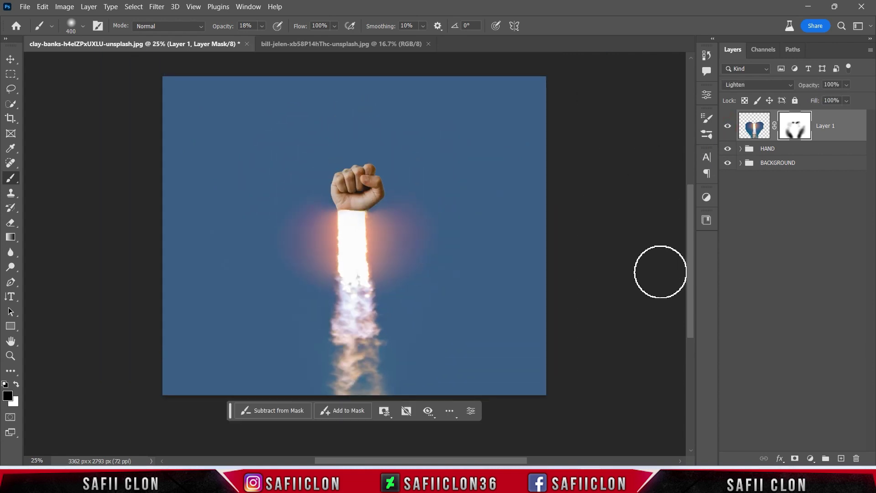
Open the fist layer's mask in Select and Mask and preview it with the On Layers view.
click(807, 148)
click(740, 149)
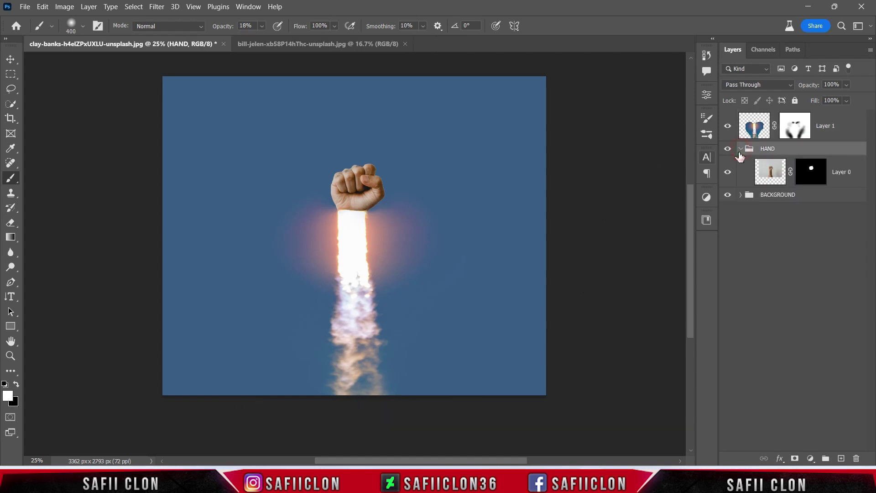
click(851, 177)
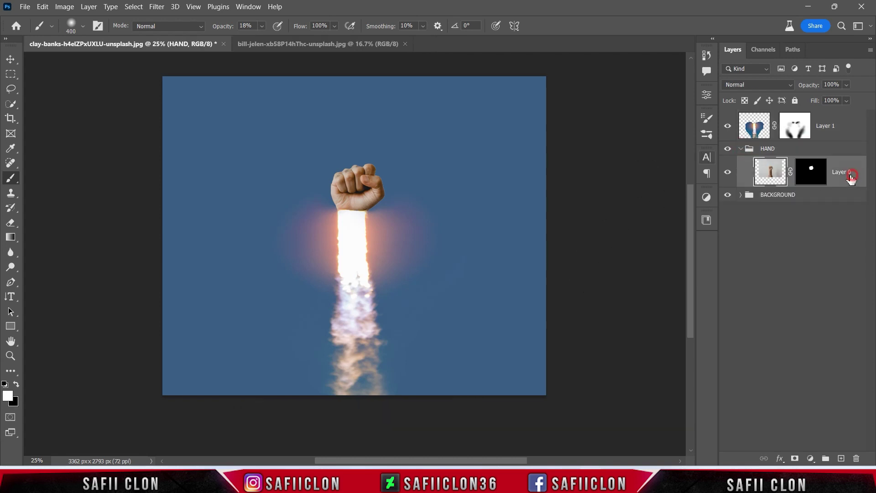
click(807, 173)
right_click(809, 171)
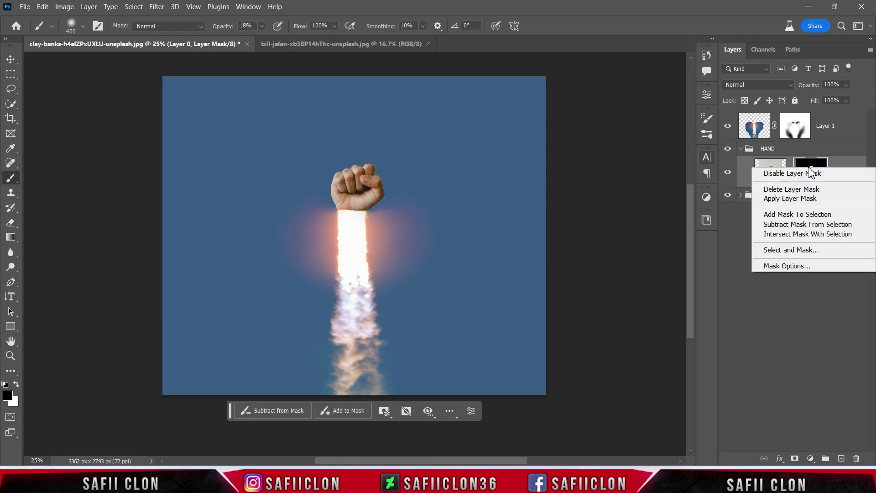
click(796, 248)
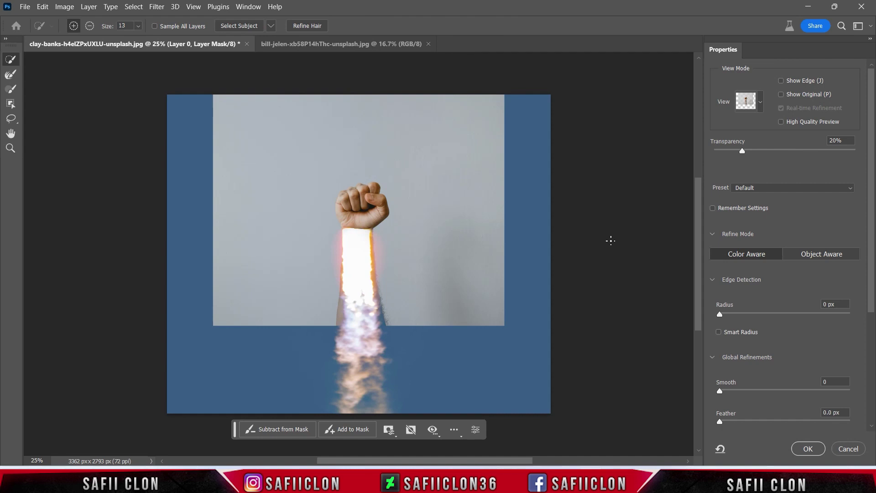
click(760, 103)
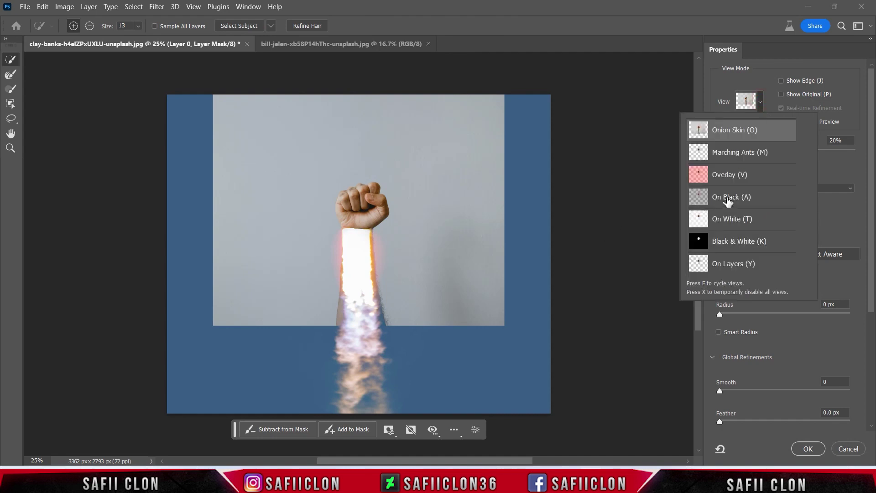
click(760, 101)
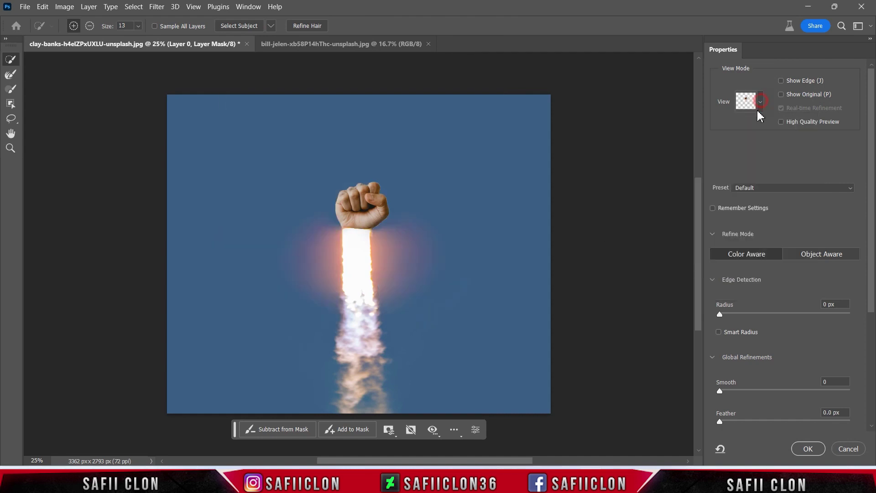
Set the Refine Edge Brush to expand the detection area at size 7 for the fist's outline.
key(ctrl+plus)
key(ctrl+plus)
key(ctrl+plus)
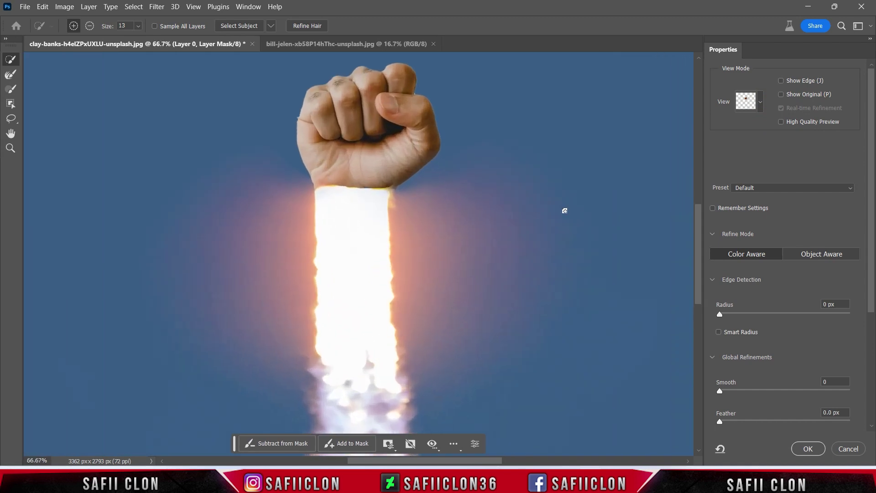
scroll(589, 269, up, 4)
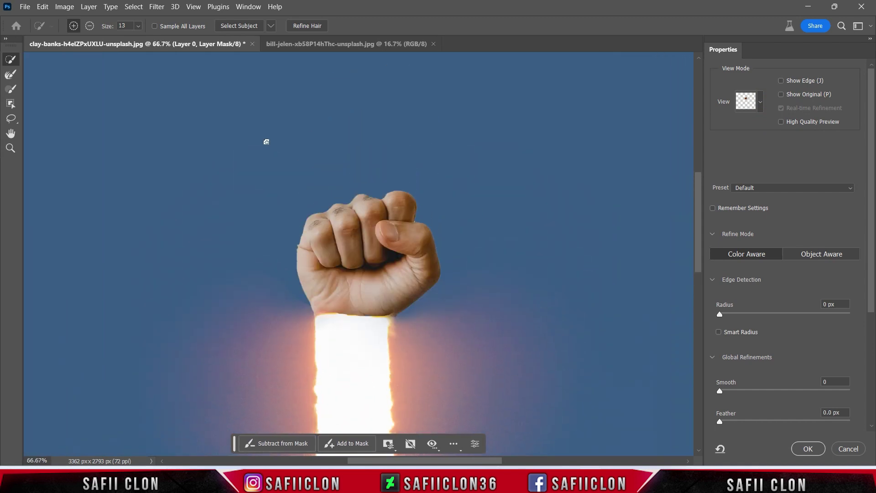
click(11, 76)
click(72, 27)
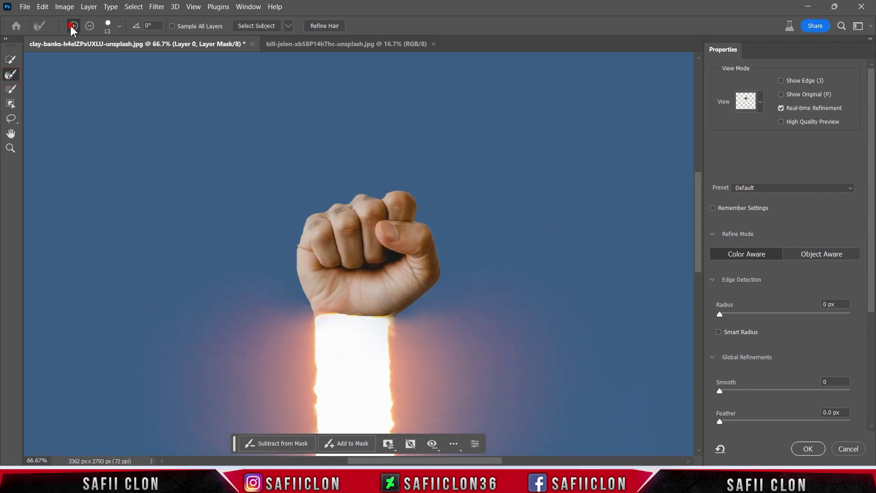
click(119, 26)
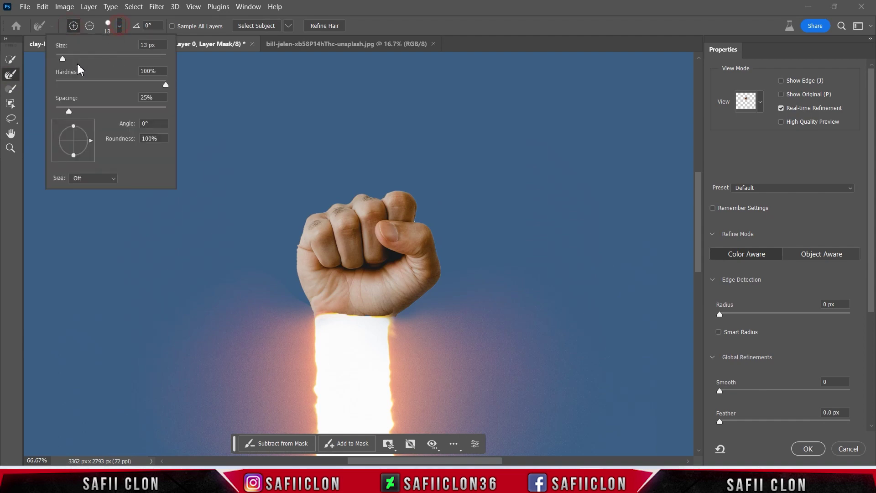
click(119, 27)
key(ctrl+plus)
key(ctrl+plus)
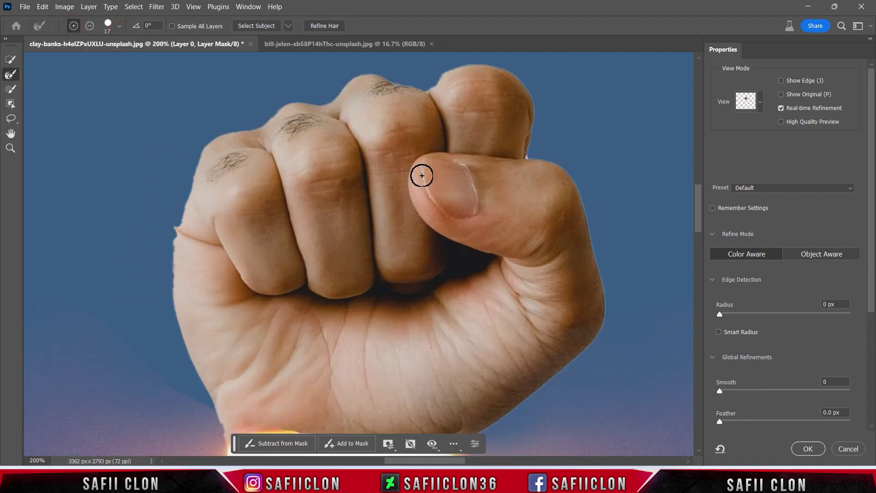
scroll(445, 187, up, 2)
key(bracketleft)
key(bracketleft)
key(bracketleft)
key(bracketleft)
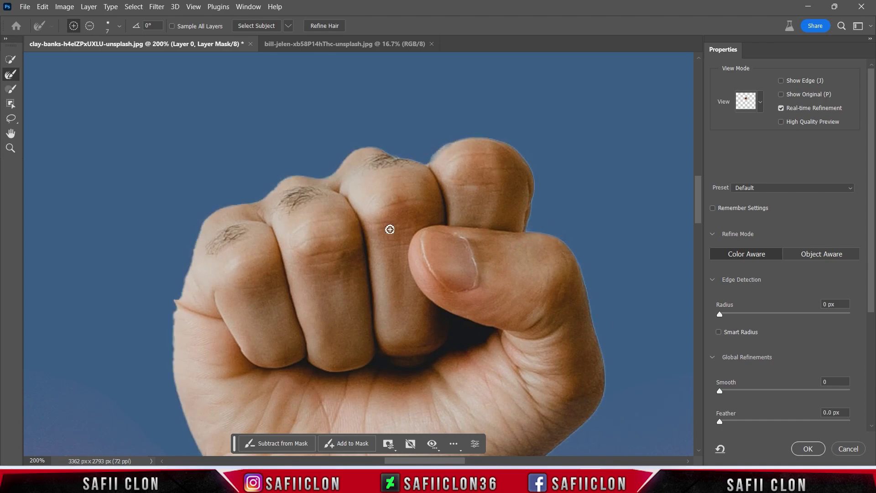
scroll(187, 326, down, 4)
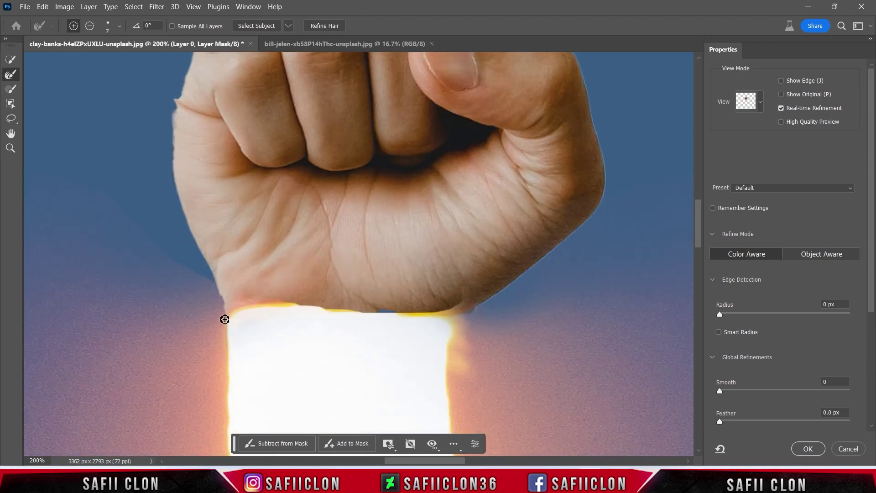
key(ctrl+minus)
key(ctrl+minus)
key(ctrl+minus)
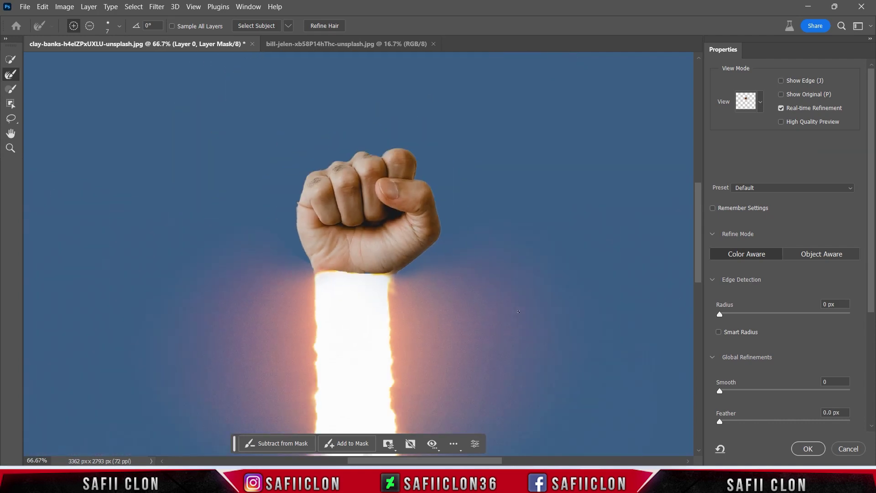
Set the fist mask's Shift Edge to -40%, raise its Contrast and Feather slightly, and apply the refinement.
scroll(520, 311, up, 1)
drag(870, 269, 873, 385)
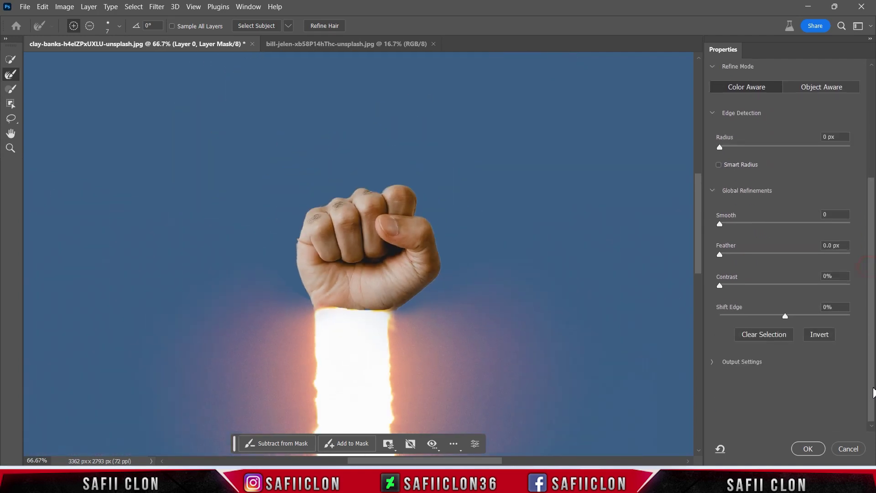
drag(786, 316, 760, 319)
drag(720, 285, 745, 292)
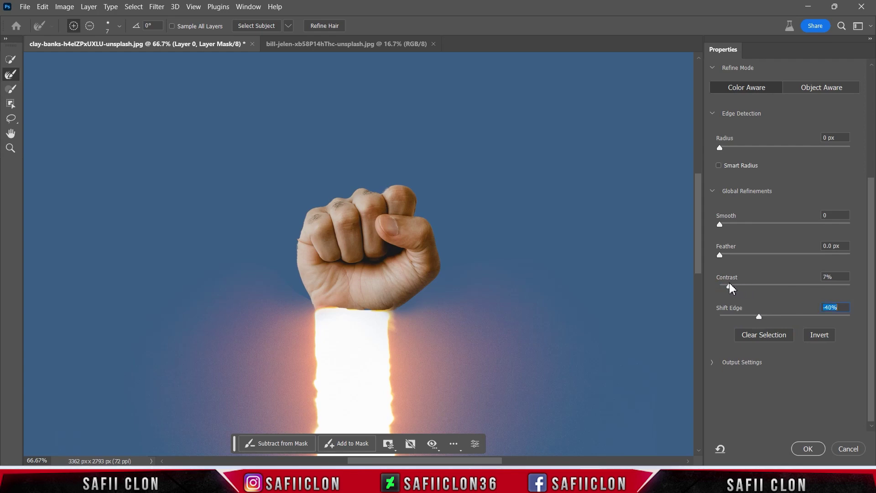
drag(720, 254, 733, 256)
click(729, 254)
click(807, 448)
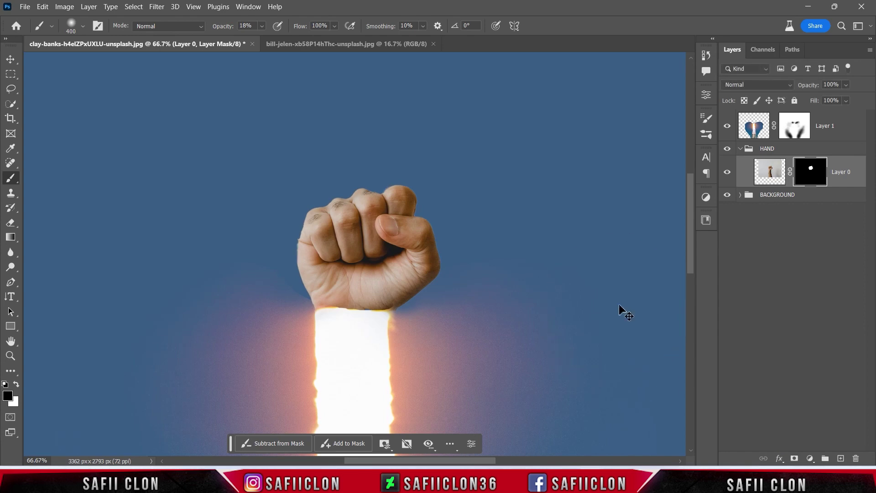
Open the fist layer's blending options and enable an Inner Shadow on it.
key(ctrl+minus)
key(ctrl+minus)
key(ctrl+minus)
key(ctrl+minus)
key(ctrl+plus)
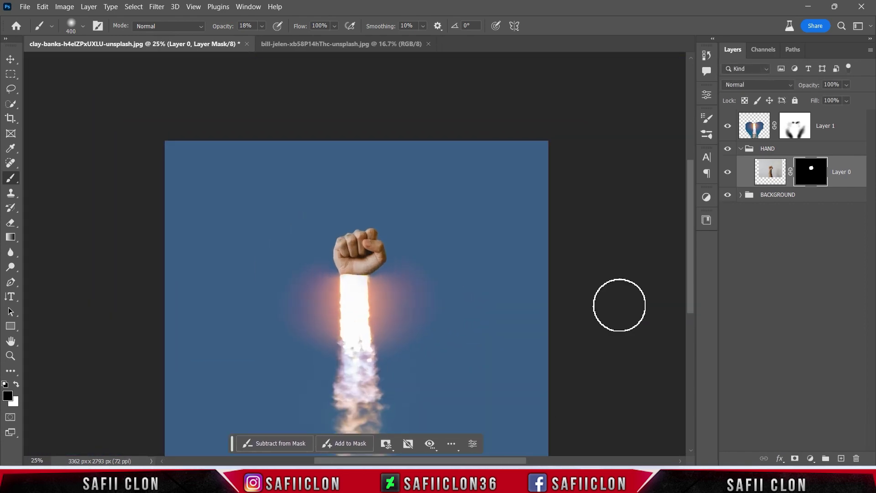
scroll(619, 305, down, 2)
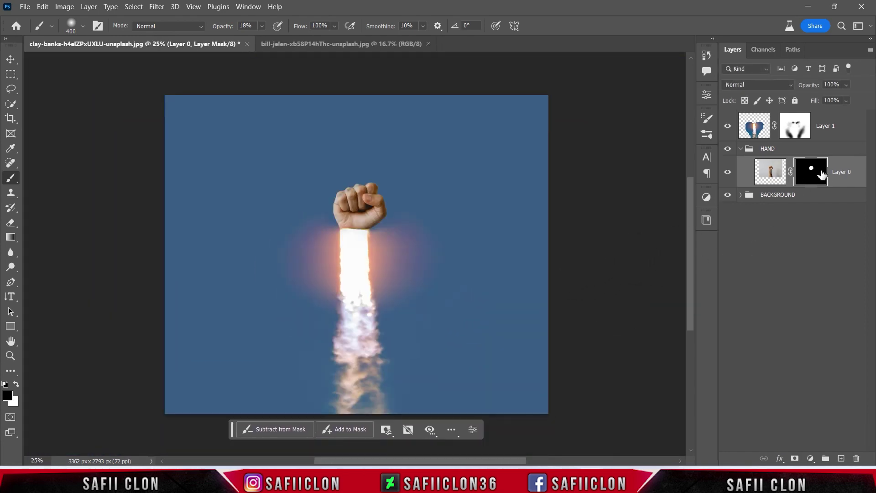
right_click(841, 170)
click(768, 14)
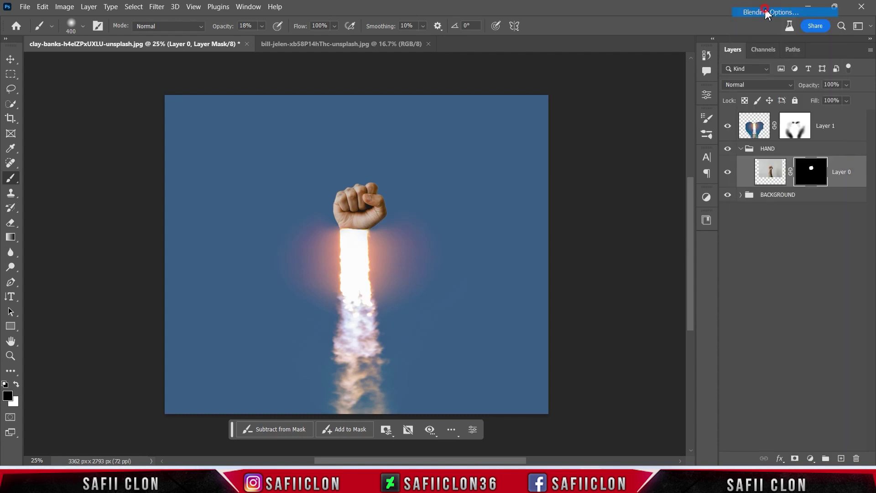
drag(573, 68, 599, 99)
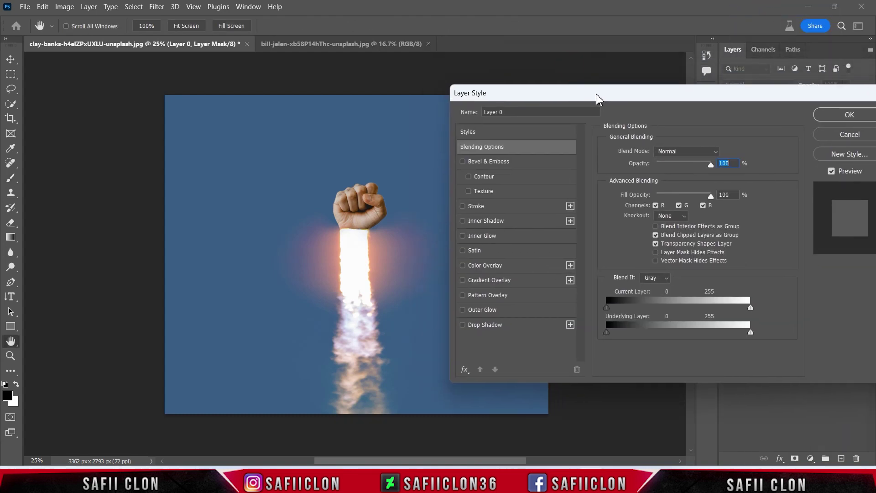
click(521, 222)
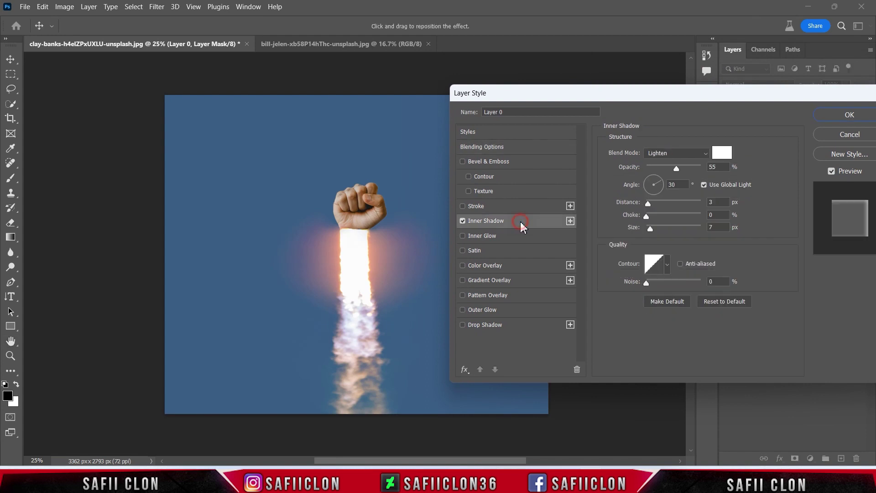
Set the Inner Shadow's blend mode to Linear Light and its colour to fcb944.
click(689, 150)
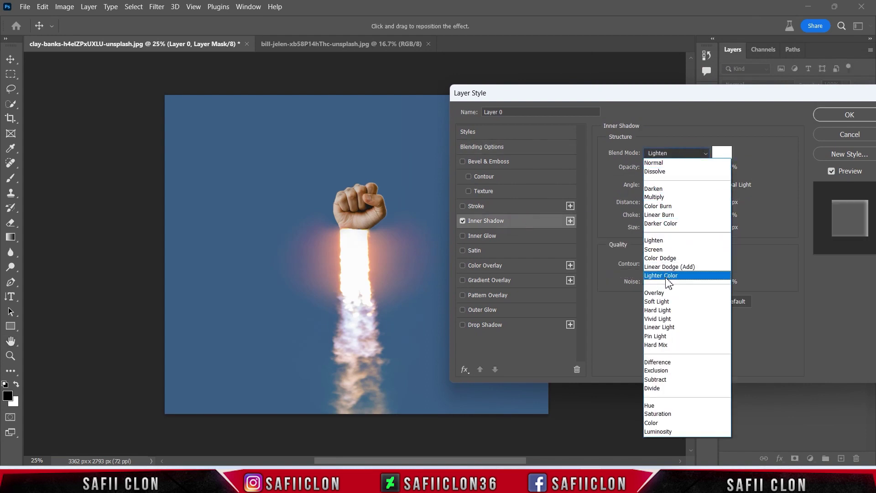
click(669, 328)
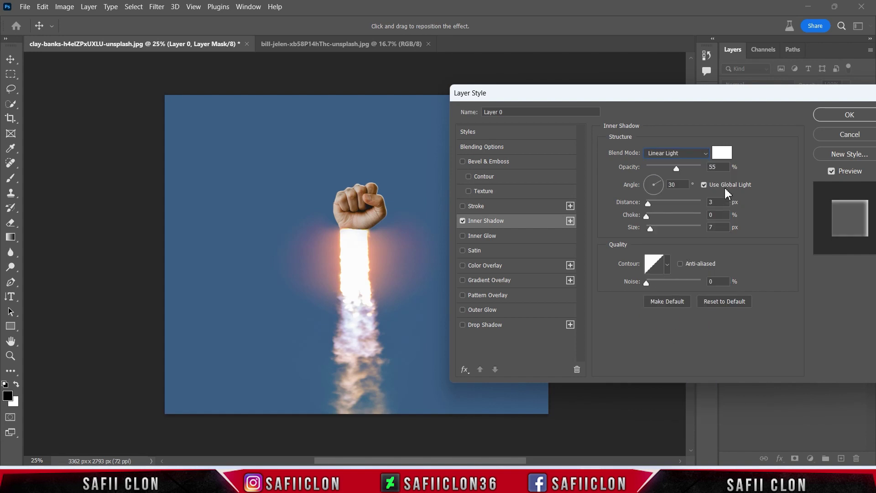
click(722, 154)
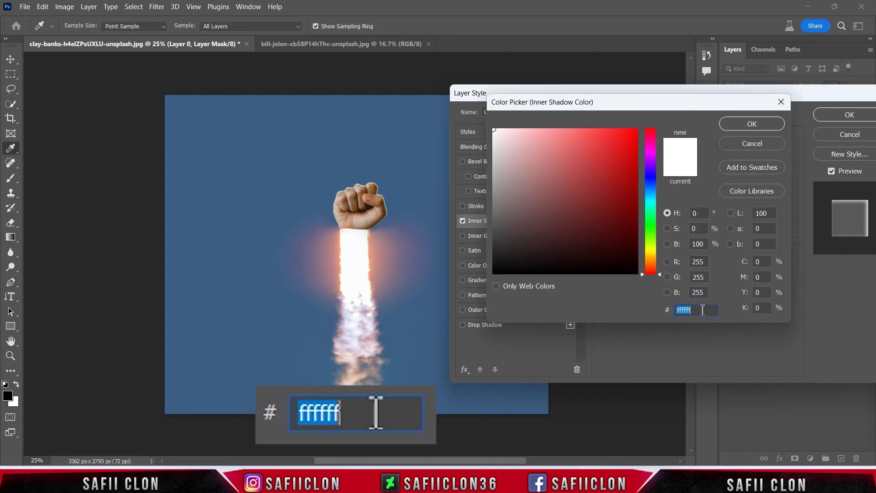
text(fcb)
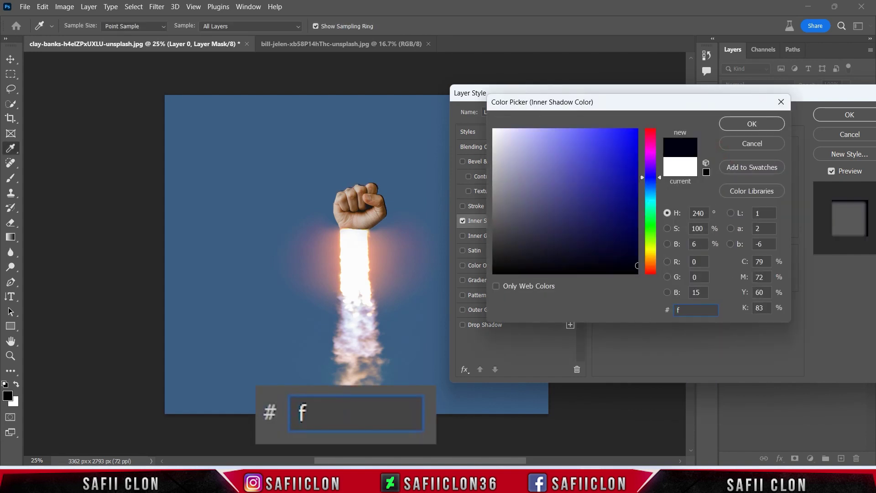
text(9)
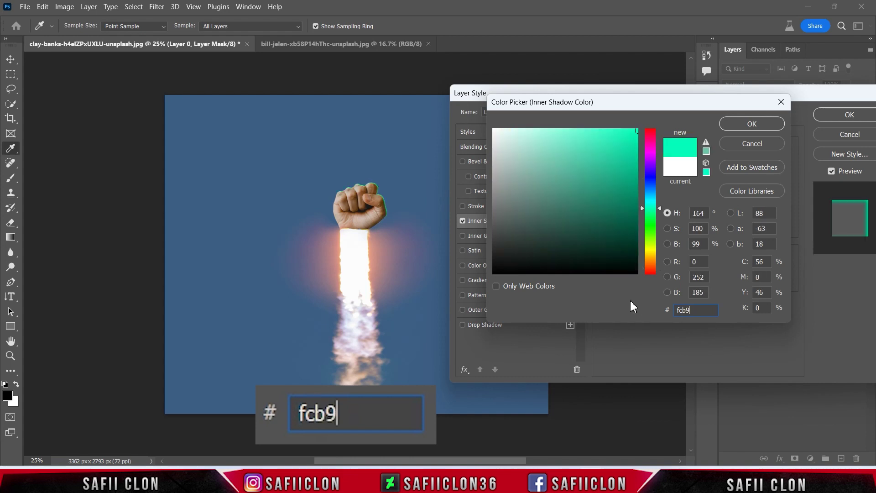
text(44)
double_click(703, 310)
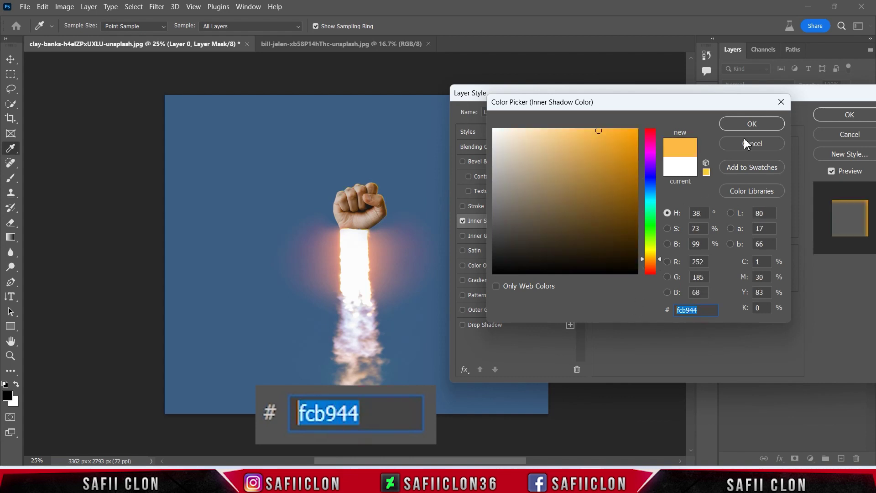
click(751, 125)
Set the orange Inner Shadow's opacity to 66%, angle to -112°, distance to 15 px and size to 24 px.
key(ctrl+plus)
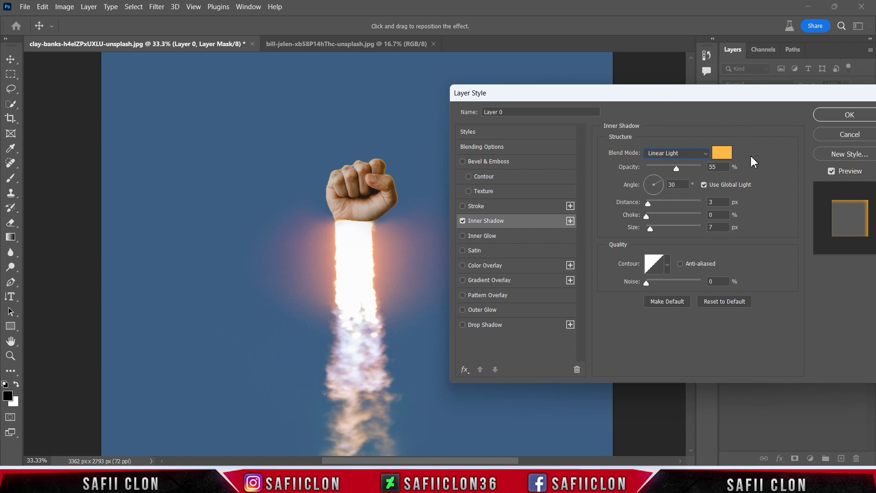
drag(675, 166, 724, 170)
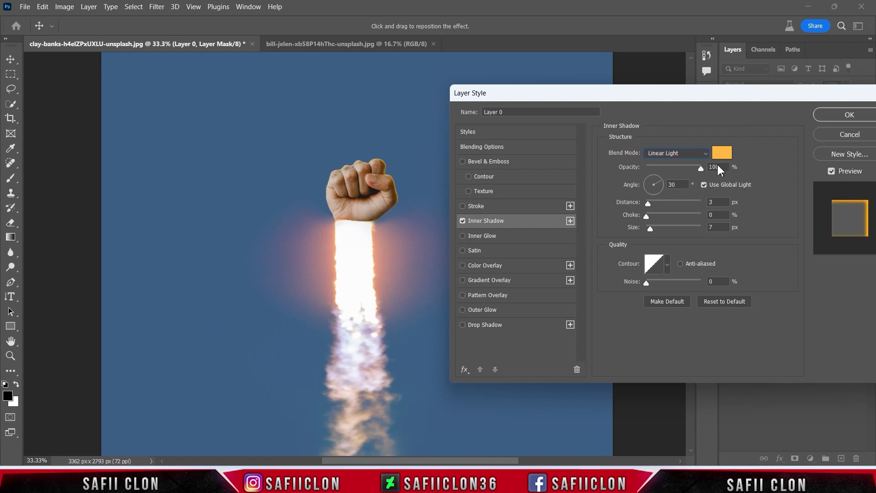
click(682, 165)
drag(661, 185, 656, 207)
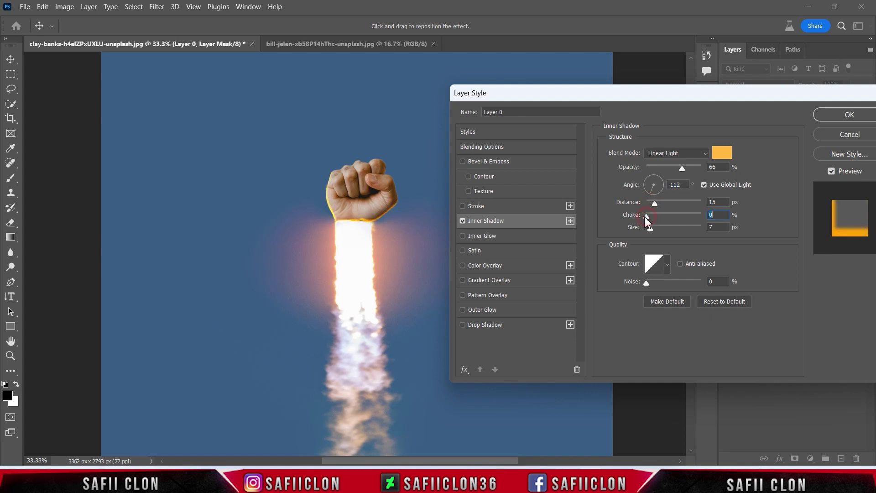
click(655, 228)
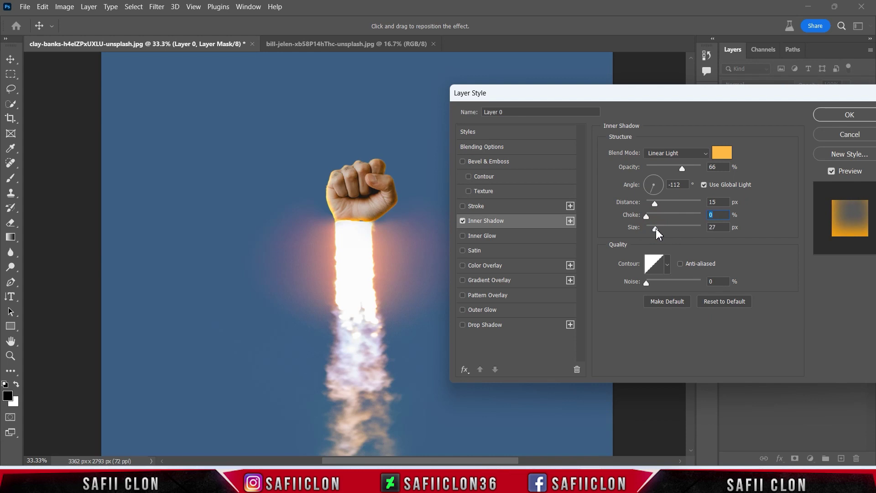
click(655, 229)
Add a second Inner Shadow to the fist with Color Dodge blending and the colour ffffff.
click(571, 222)
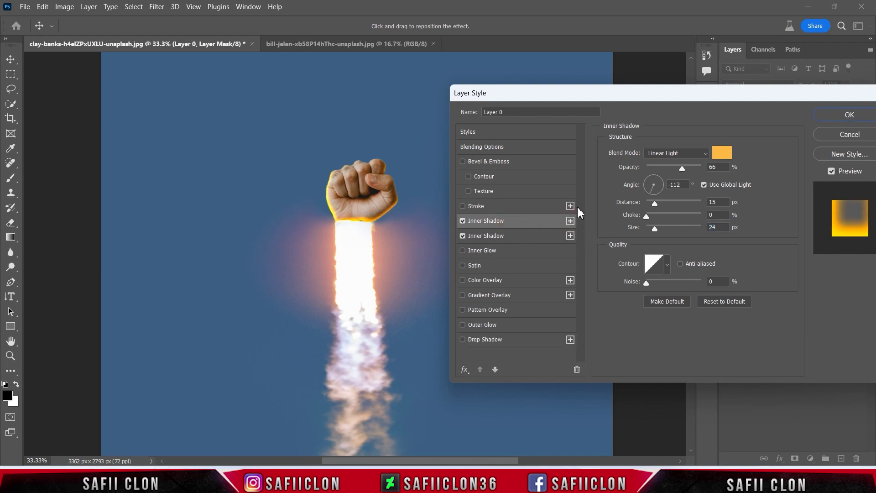
click(663, 156)
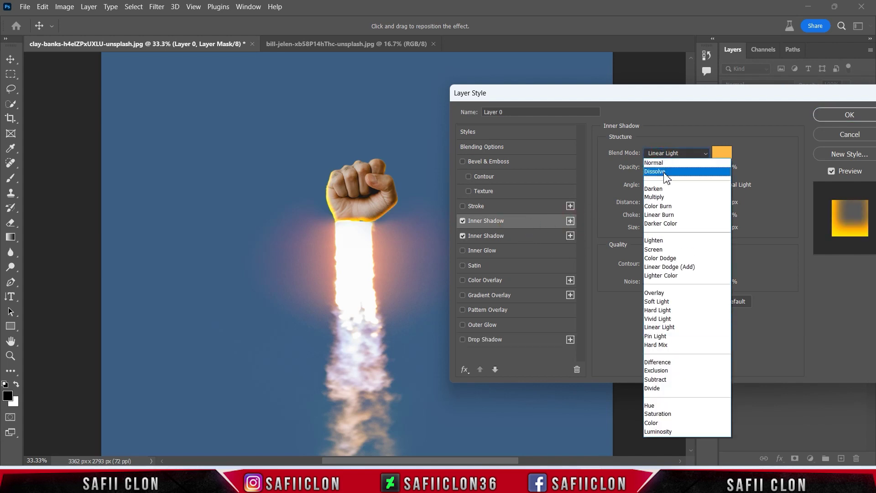
click(665, 257)
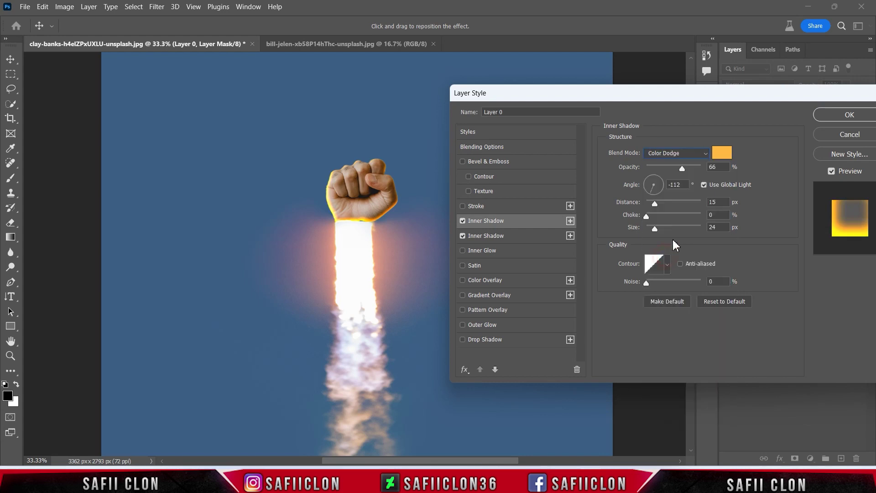
click(724, 154)
text(ffffff)
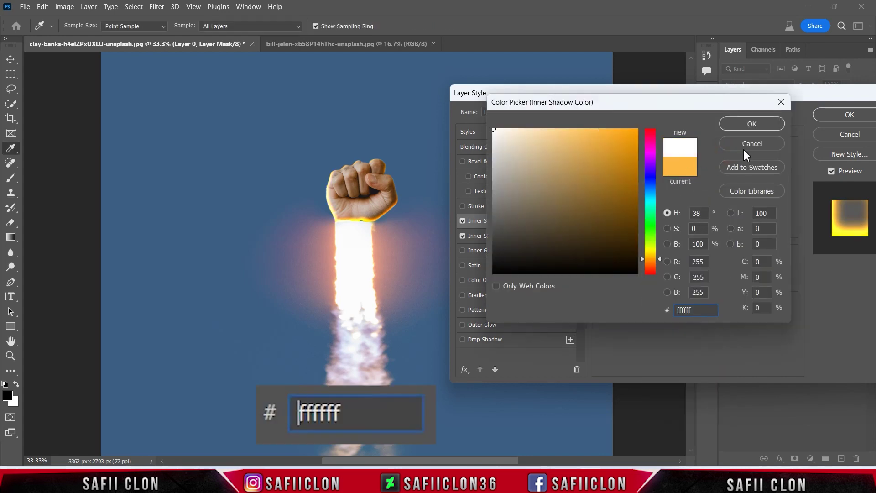
click(751, 124)
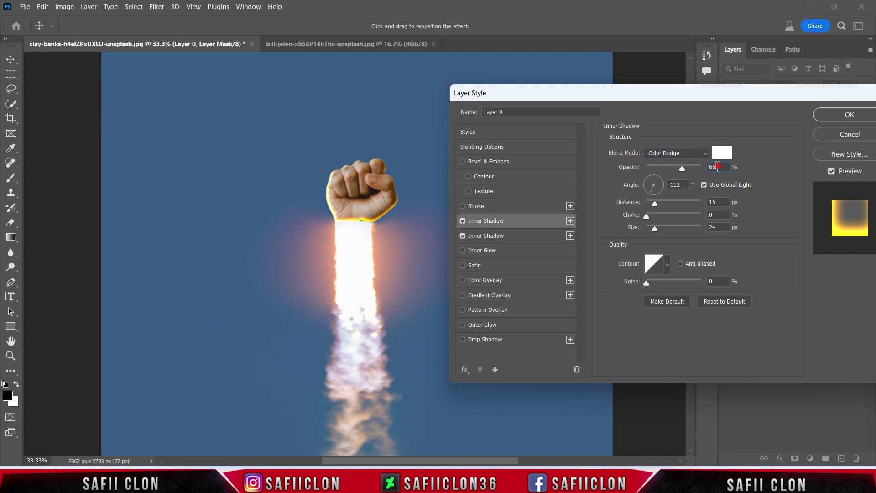
Set the white Inner Shadow's distance to 19 px, adjust its size, and apply the layer style.
drag(681, 186, 658, 203)
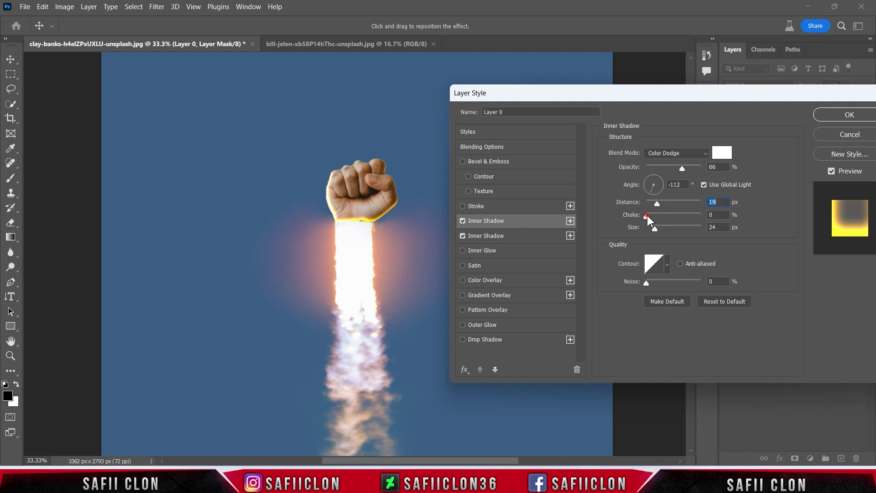
drag(654, 230, 672, 228)
drag(791, 95, 668, 97)
click(726, 117)
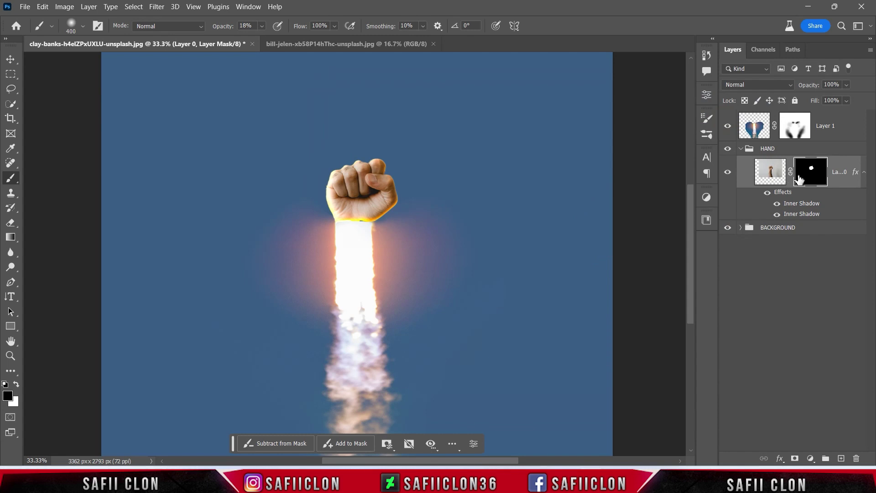
Convert the fist's two inner shadow effects into separate layers and add a layer mask to the orange one.
right_click(792, 196)
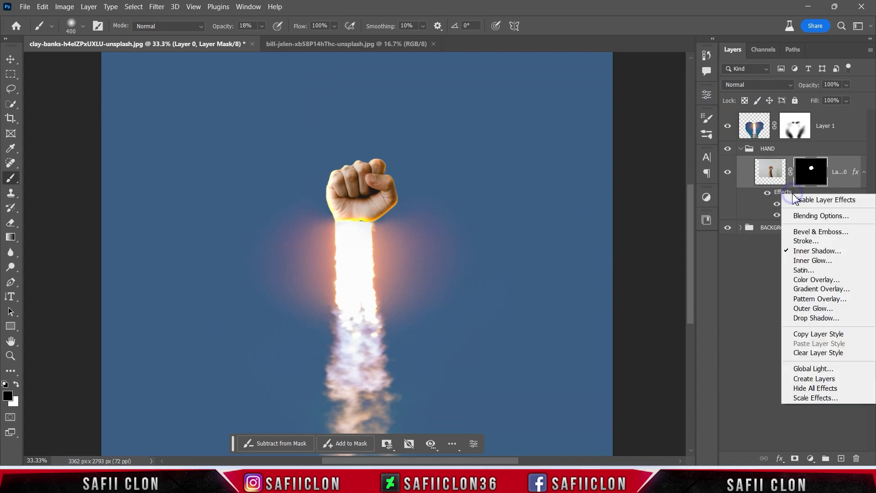
click(813, 379)
click(820, 201)
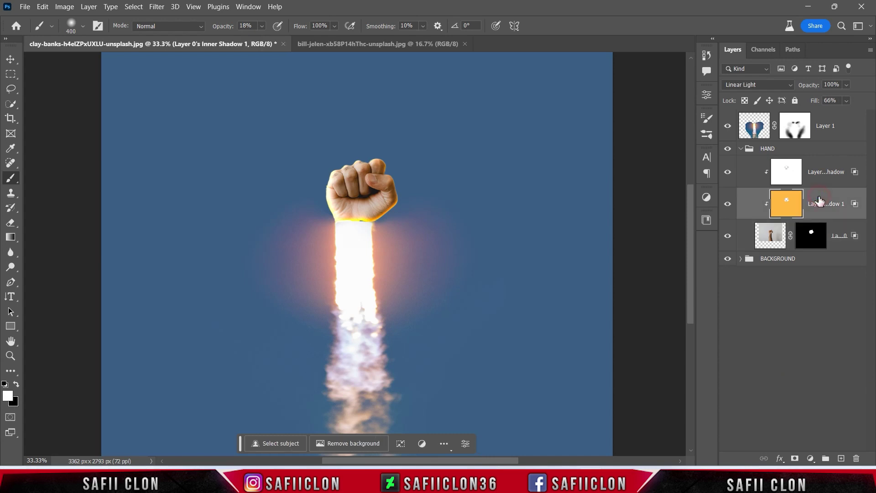
click(794, 458)
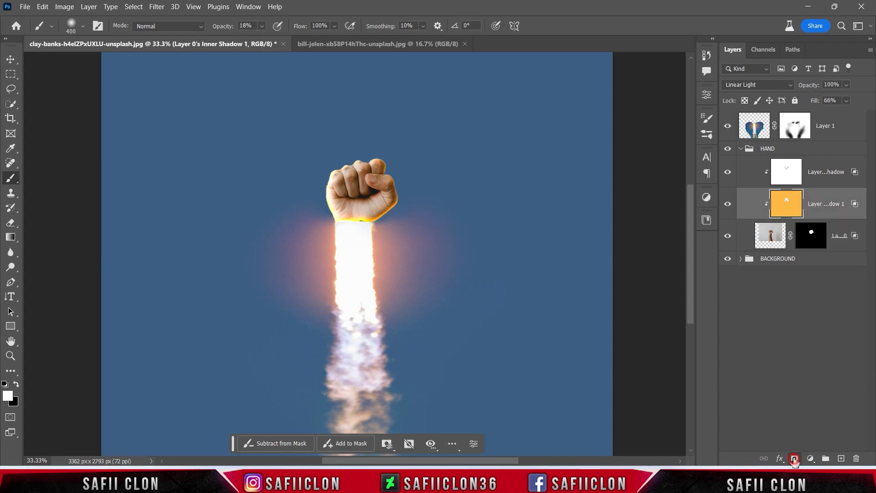
click(825, 203)
Set up the Brush tool with a size of 180 and 21% opacity for painting on the mask.
right_click(11, 177)
click(59, 173)
click(83, 26)
drag(126, 62, 115, 62)
click(83, 26)
click(262, 26)
click(267, 41)
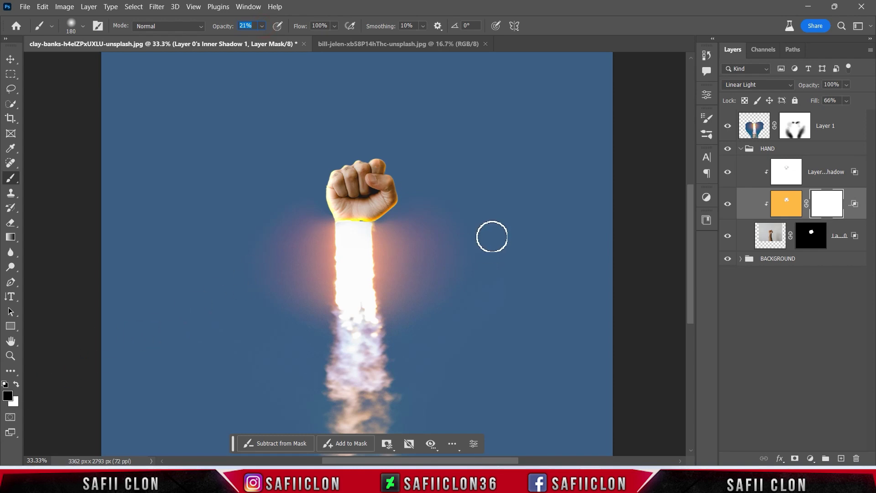
Paint black on the orange inner shadow's mask along the fist's sides, thumb and knuckles with a brush of about size 80 to soften the glow.
key(ctrl+plus)
key(ctrl+plus)
scroll(491, 236, up, 5)
key(bracketleft)
key(bracketleft)
key(bracketleft)
key(bracketleft)
key(bracketleft)
key(bracketleft)
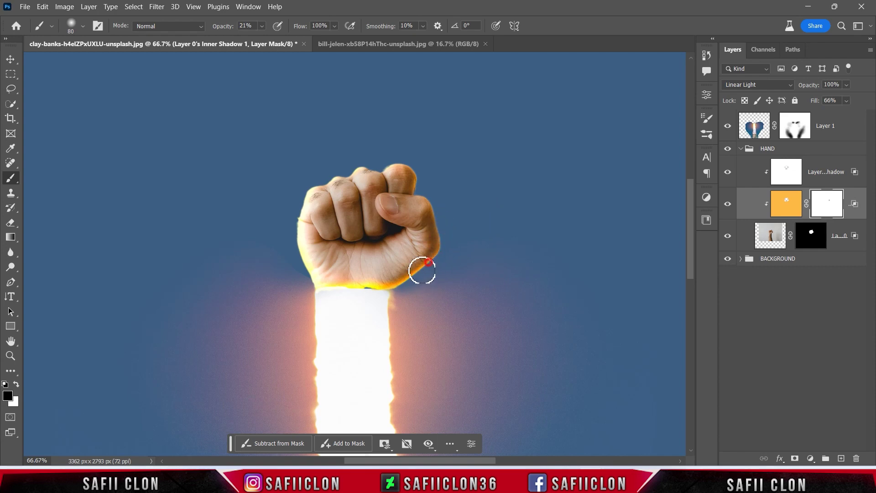
click(261, 26)
drag(267, 40, 282, 40)
key(bracketright)
key(bracketright)
mouse_move(416, 193)
mouse_down()
mouse_move(420, 275)
mouse_move(413, 170)
mouse_up()
key(2)
key(1)
key(bracketleft)
key(bracketleft)
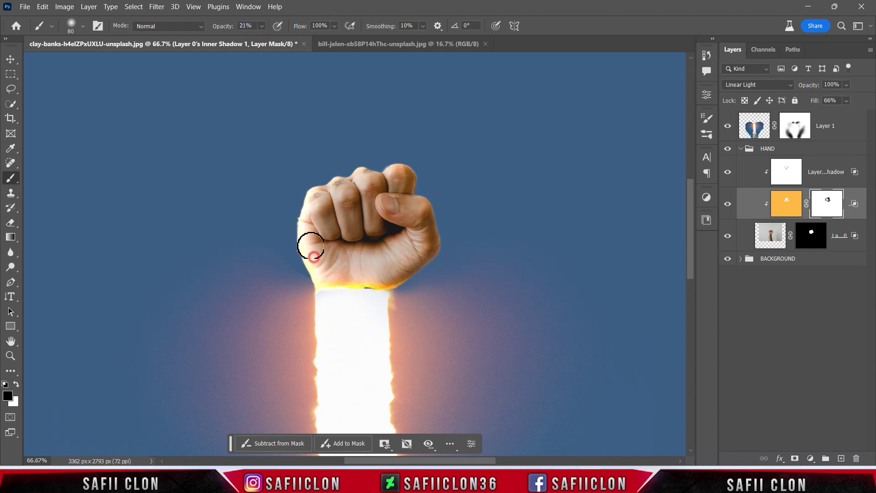
Select the white inner shadow layer above the orange one and add a layer mask to it.
scroll(550, 214, down, 3)
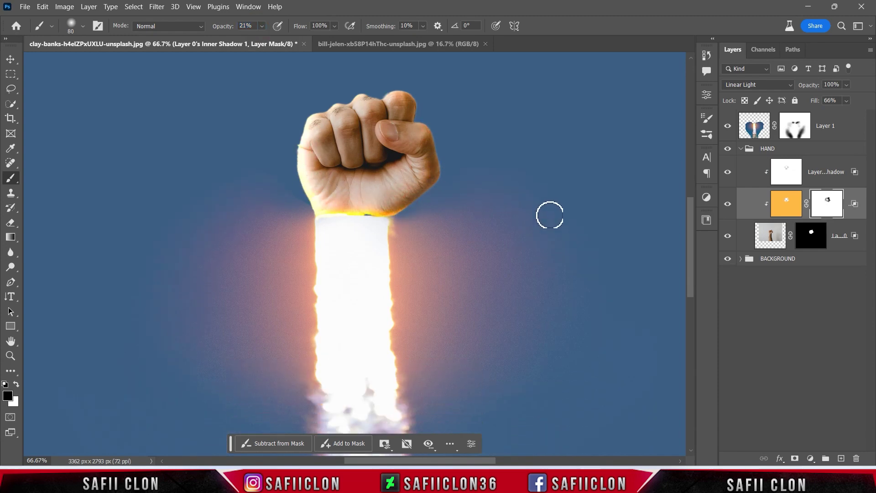
click(831, 175)
click(727, 172)
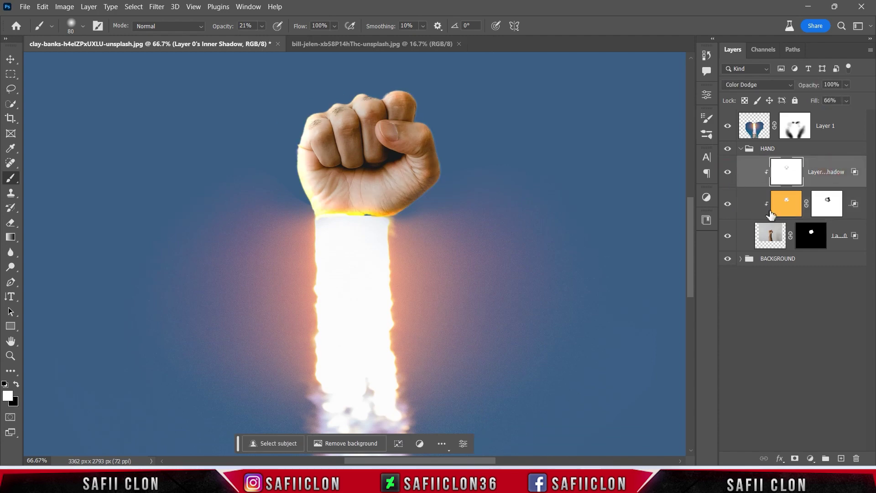
click(794, 459)
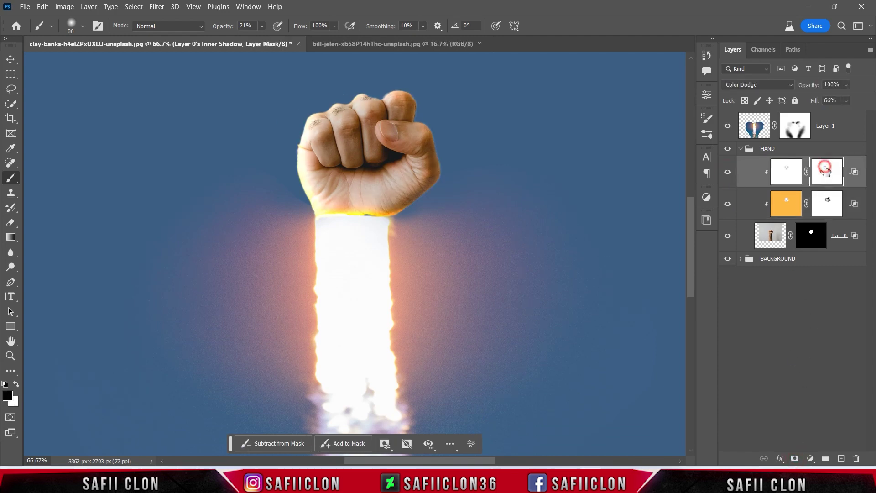
Paint black at 21% opacity on the white inner shadow's mask over the fist's thumb and knuckles, with the brush enlarged to about 125.
right_click(12, 178)
click(35, 178)
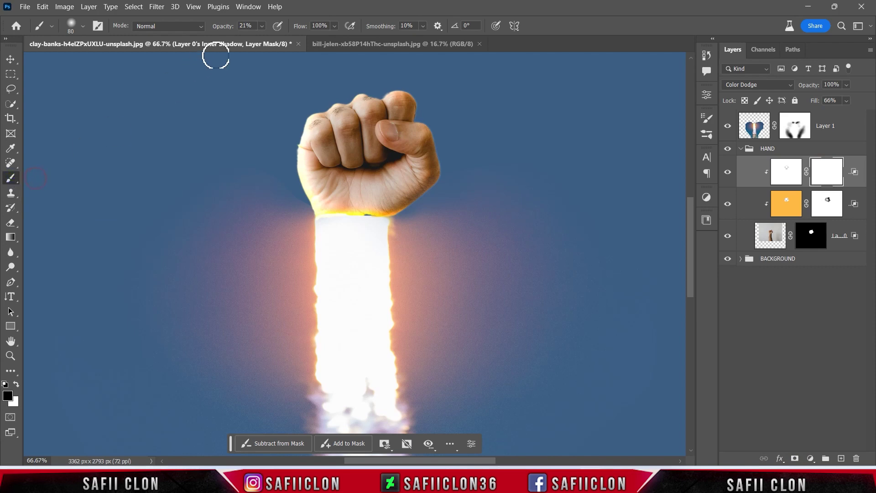
click(262, 26)
click(262, 25)
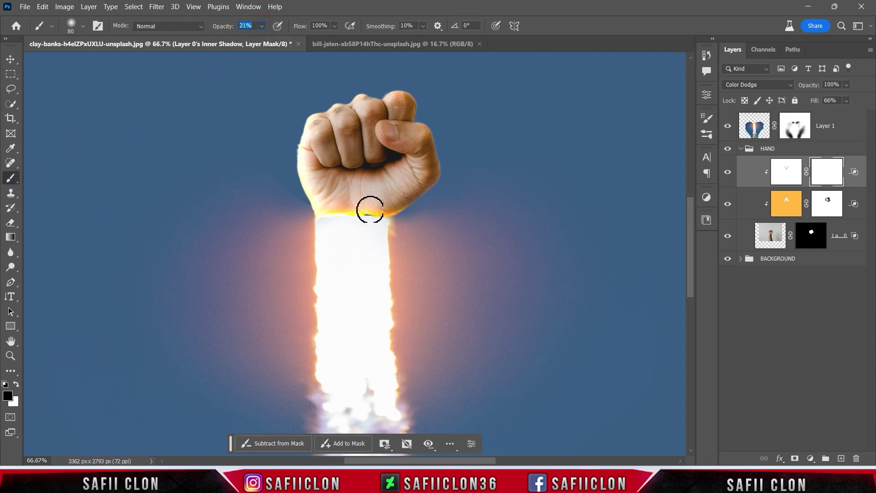
click(413, 104)
key(bracketright)
key(bracketright)
key(bracketright)
key(bracketright)
mouse_move(432, 138)
mouse_down()
mouse_move(345, 104)
mouse_move(393, 125)
mouse_move(425, 154)
mouse_move(366, 114)
mouse_up()
key(bracketleft)
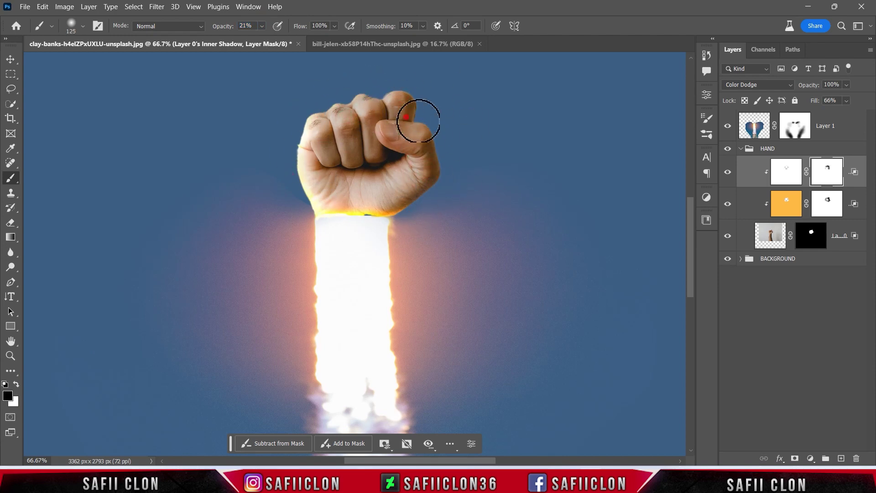
Fade the white inner shadow across the middle of the fist on its mask and compare the layer hidden and shown.
click(727, 172)
click(727, 172)
mouse_move(435, 168)
mouse_down()
mouse_move(422, 121)
mouse_move(433, 198)
mouse_move(328, 116)
mouse_move(334, 150)
mouse_up()
click(727, 171)
click(727, 172)
key(ctrl+minus)
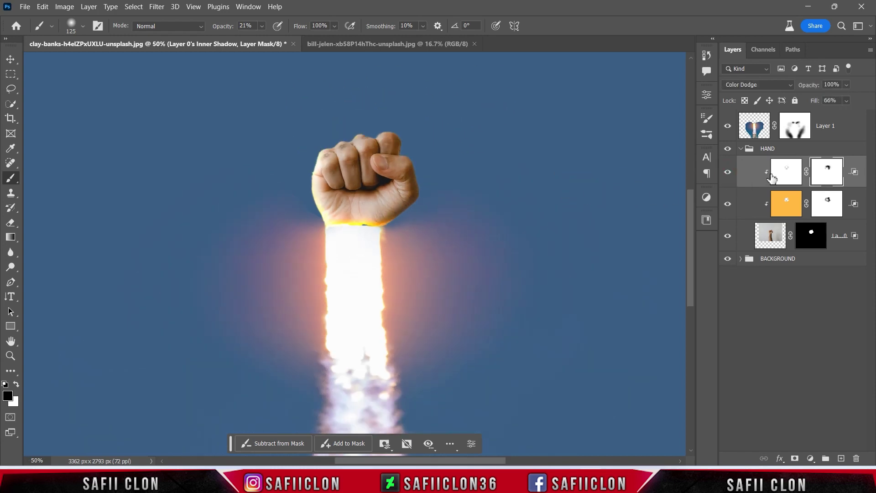
Free-transform the flame layer, nudging it upward and tapering it in perspective so its lower edge is narrower than its upper edge.
click(843, 132)
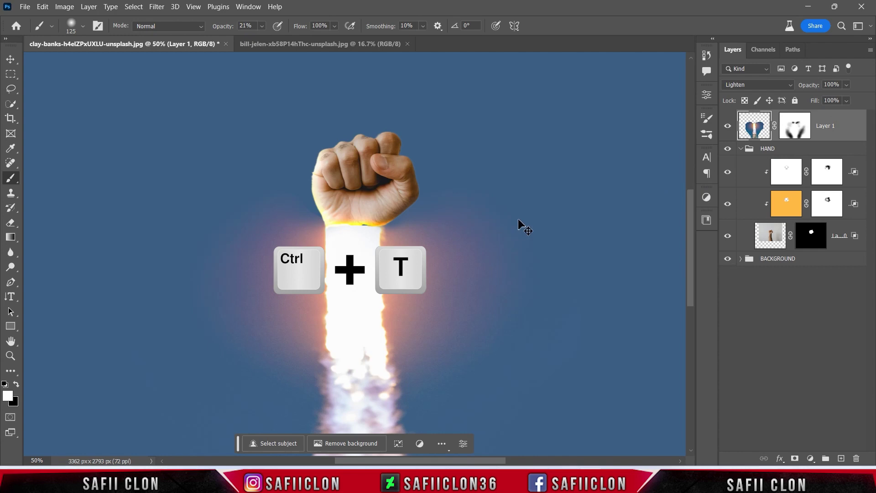
key(ctrl+t)
key(Up)
key(Up)
key(Up)
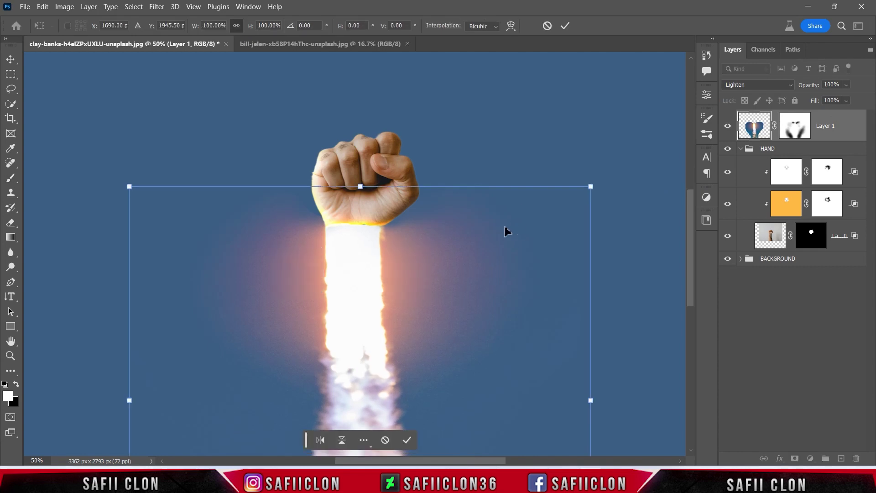
key(ctrl+minus)
drag(510, 402, 489, 401)
mouse_move(513, 119)
mouse_down()
mouse_move(538, 118)
mouse_move(521, 120)
mouse_up()
Nudge the tapered flame layer up against the base of the fist and apply the transformation.
key(Up)
key(Up)
key(Up)
key(Up)
key(Up)
key(Up)
key(Up)
key(Up)
key(Up)
key(Up)
key(Up)
key(Up)
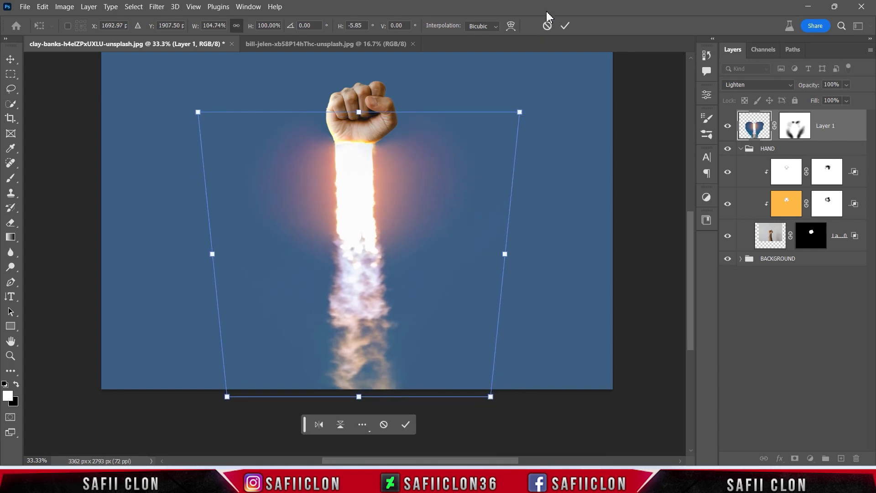
click(564, 26)
key(b)
key(ctrl+plus)
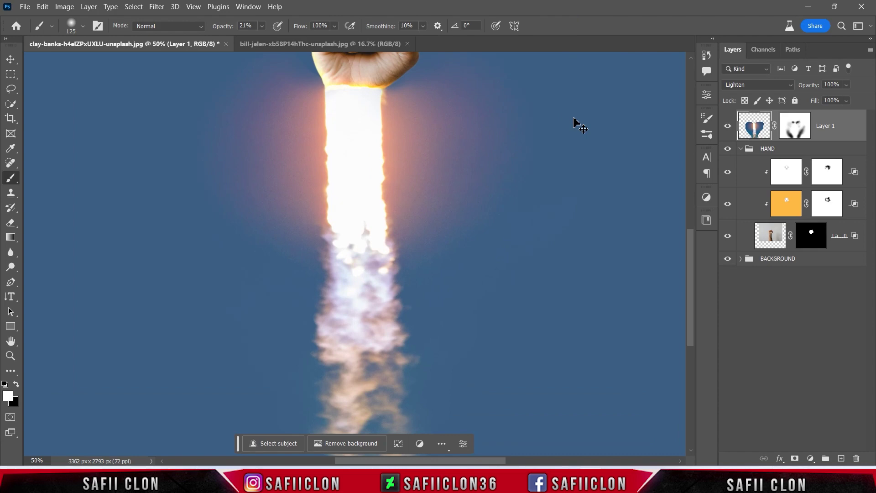
scroll(571, 117, up, 3)
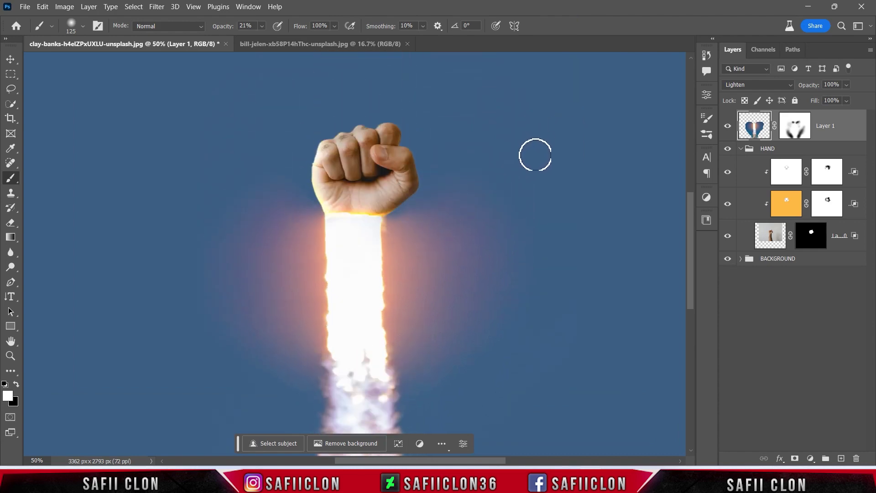
Add a Brightness/Contrast adjustment clipped above the fist's white inner shadow, with brightness -38 and contrast 8.
scroll(534, 155, down, 1)
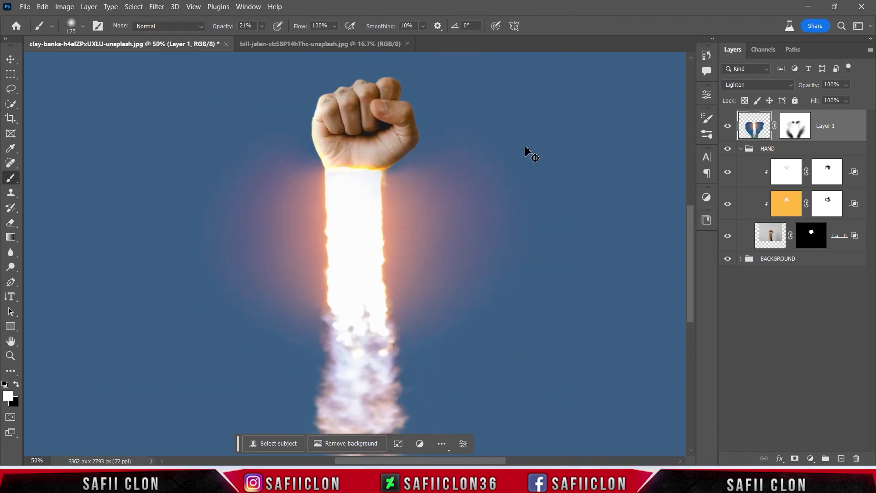
key(ctrl+minus)
key(ctrl+minus)
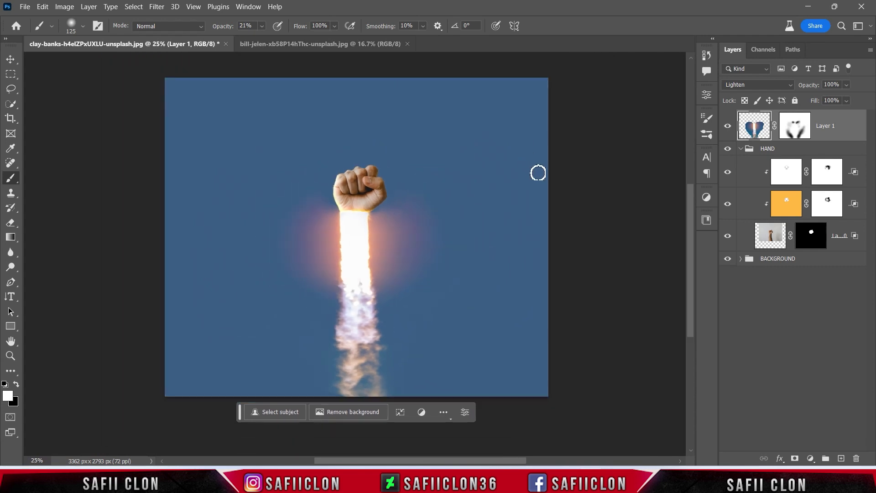
click(749, 177)
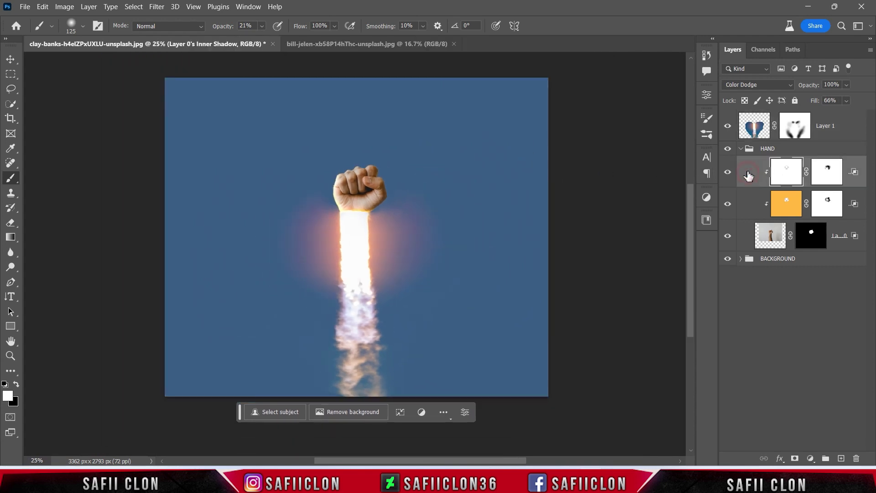
click(811, 458)
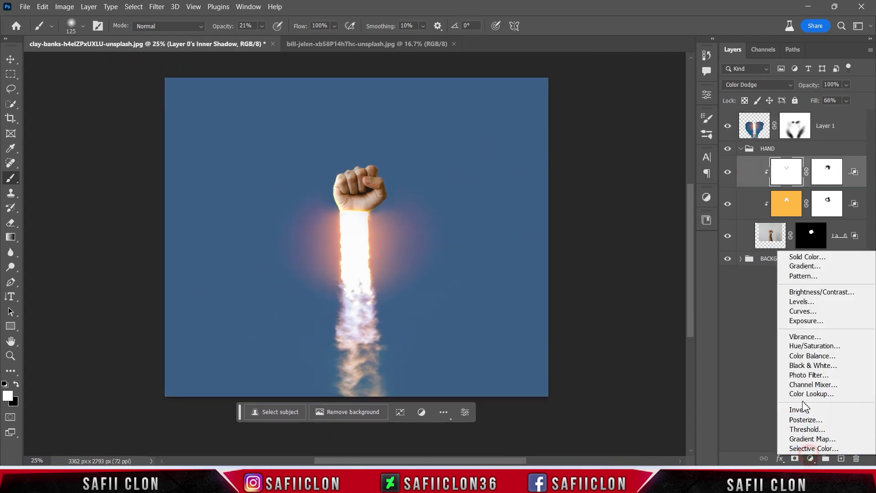
click(819, 293)
click(607, 355)
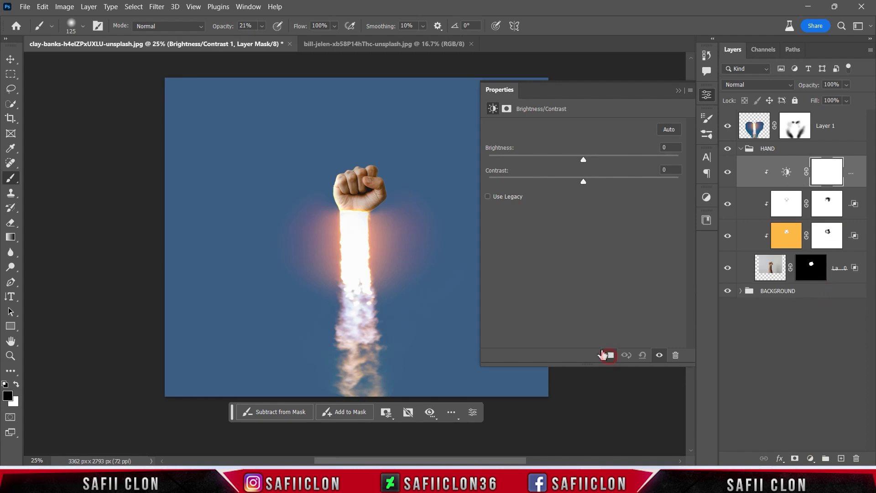
drag(583, 160, 564, 165)
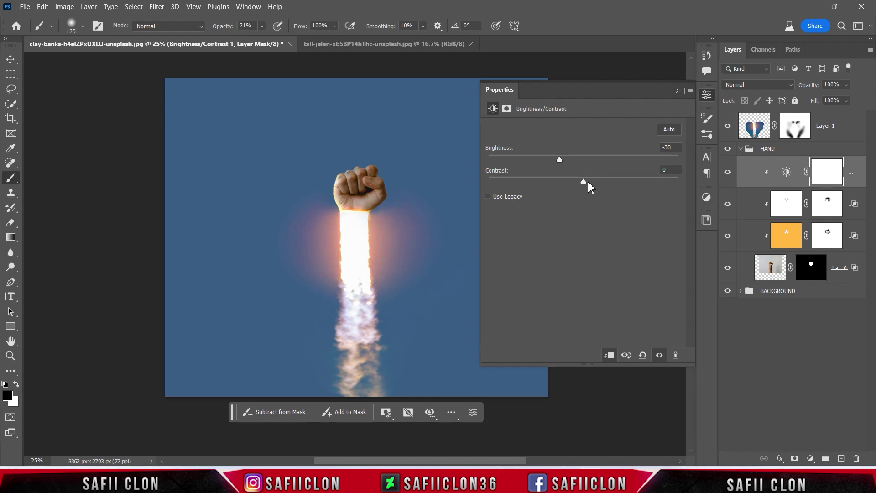
mouse_move(583, 182)
mouse_down()
mouse_move(560, 182)
mouse_move(592, 180)
mouse_up()
click(678, 90)
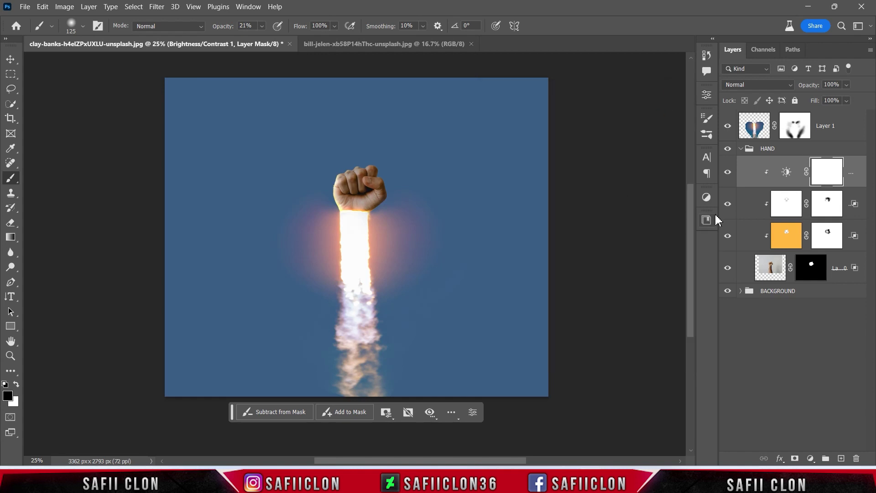
Paint black on the Brightness/Contrast mask over the lower part of the fist with a roughly 130 px Soft Round brush at 17% opacity.
click(825, 173)
click(14, 181)
click(263, 26)
click(262, 26)
click(83, 26)
click(94, 173)
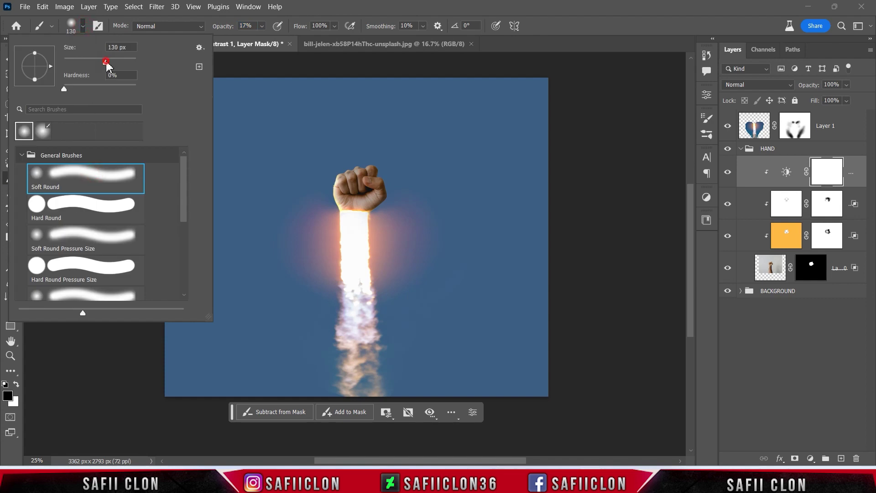
click(83, 26)
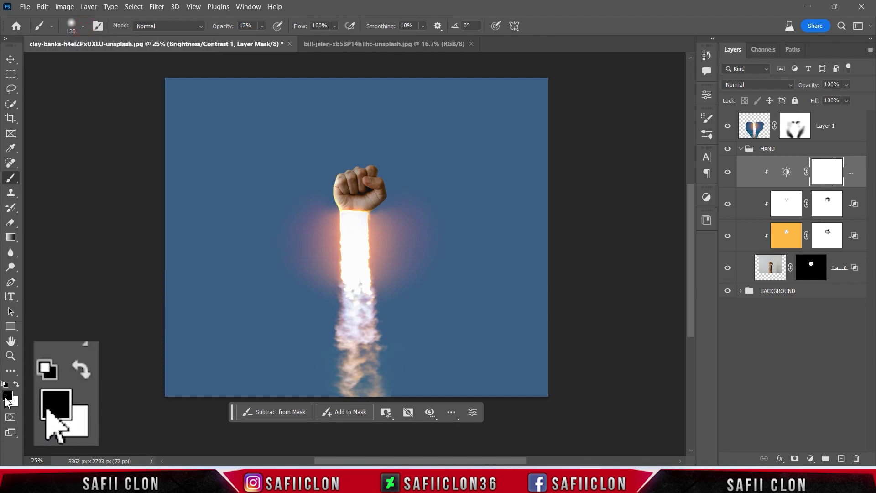
key(ctrl+plus)
key(ctrl+plus)
key(ctrl+plus)
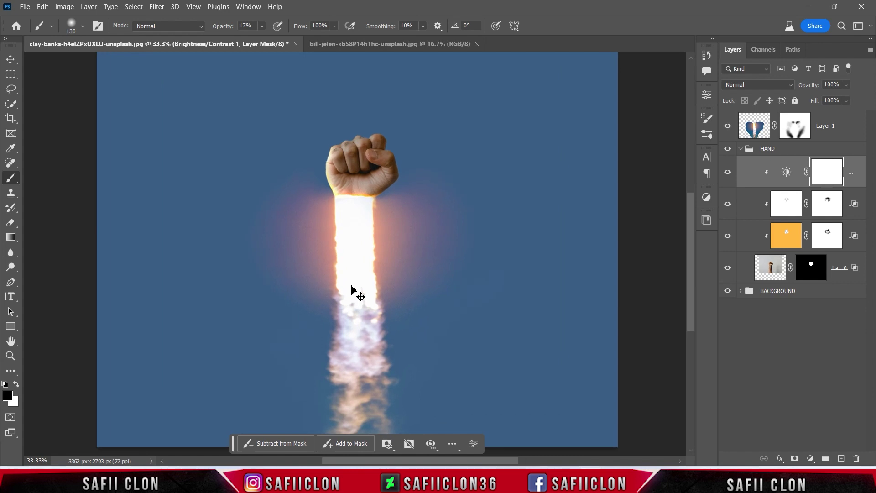
scroll(352, 290, up, 5)
mouse_move(356, 234)
mouse_down()
mouse_move(377, 252)
mouse_move(357, 233)
mouse_move(359, 251)
mouse_move(388, 242)
mouse_move(332, 242)
mouse_up()
mouse_move(307, 194)
mouse_down()
mouse_move(333, 244)
mouse_move(366, 247)
mouse_move(389, 231)
mouse_move(343, 234)
mouse_move(391, 243)
mouse_up()
Compare the fist with the Brightness/Contrast adjustment hidden and shown.
click(727, 172)
click(727, 172)
click(727, 172)
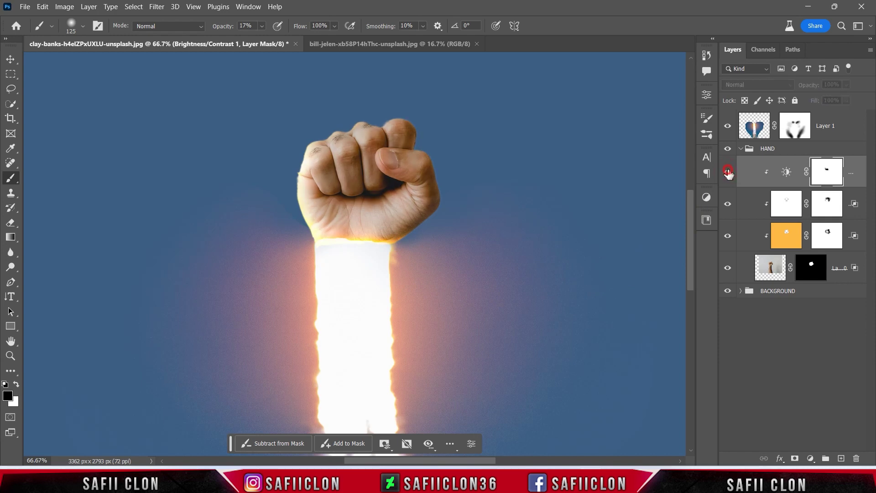
click(728, 172)
Paint black on the Brightness/Contrast mask along the fingers, thumb and palm of the fist with the brush reduced to 35 px.
key(bracketleft)
key(bracketleft)
key(bracketleft)
key(bracketleft)
key(bracketleft)
key(bracketleft)
key(bracketleft)
key(bracketleft)
key(bracketleft)
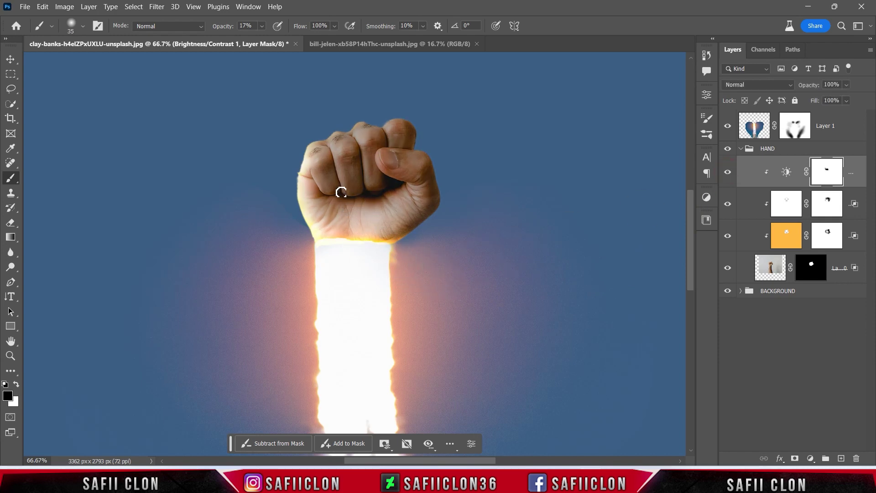
mouse_move(366, 150)
mouse_down()
mouse_move(331, 141)
mouse_move(335, 155)
mouse_move(329, 135)
mouse_move(303, 157)
mouse_move(307, 150)
mouse_move(302, 218)
mouse_move(318, 243)
mouse_move(420, 224)
mouse_up()
Check the refined Brightness/Contrast adjustment against the whole composite by hiding and showing it.
key(ctrl+minus)
key(ctrl+minus)
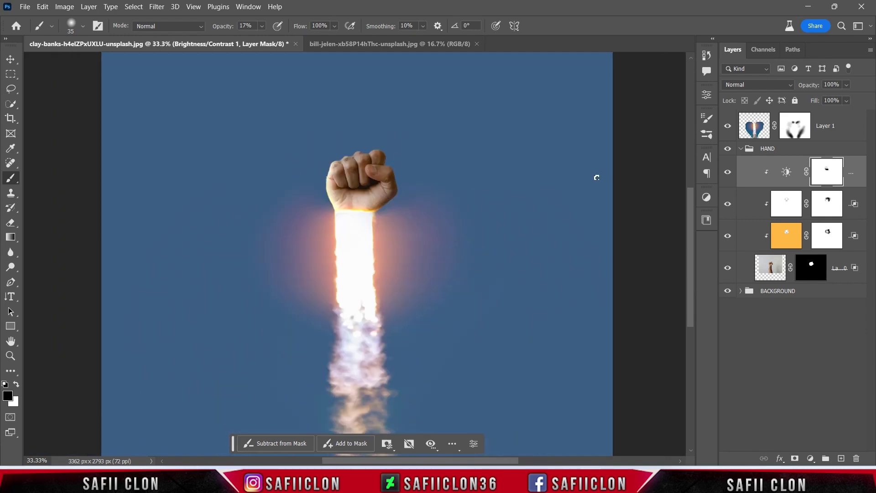
click(727, 173)
click(727, 172)
click(727, 173)
click(727, 172)
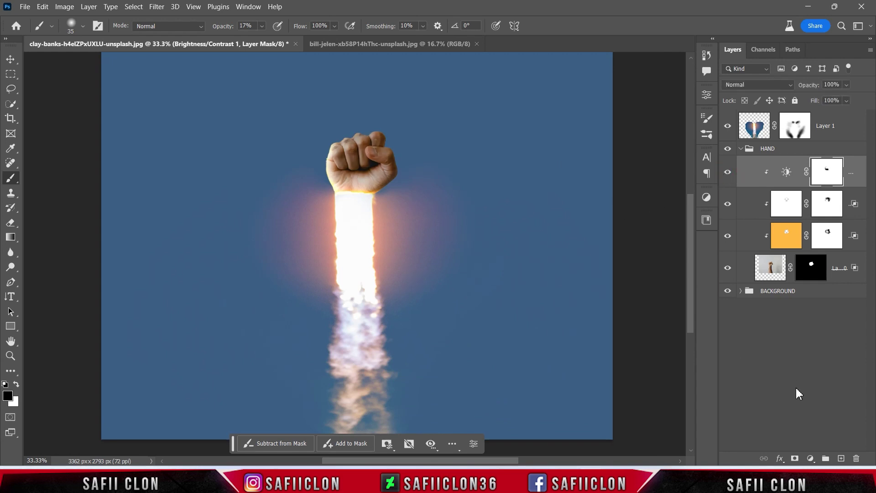
Add a clipped Exposure adjustment to the fist with exposure -0.60, offset +0.0090 and gamma 1.03, and compare it hidden and shown.
click(810, 458)
click(800, 318)
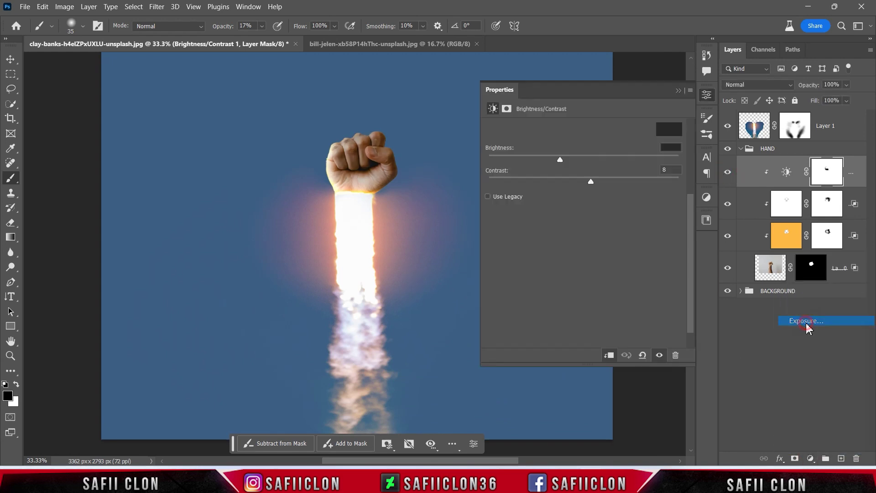
click(607, 355)
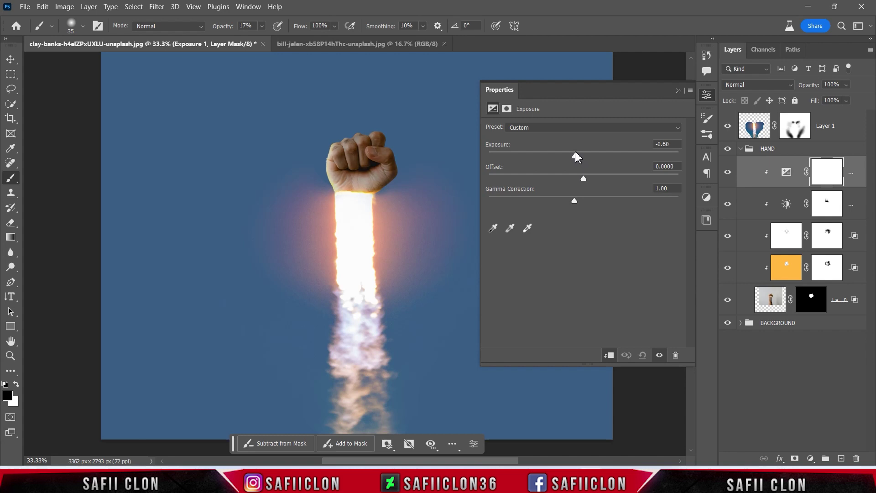
drag(586, 181, 586, 181)
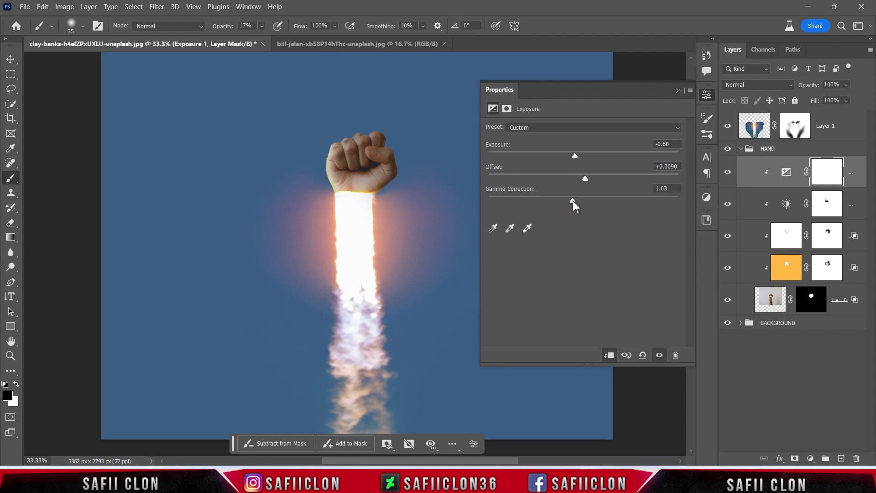
click(679, 90)
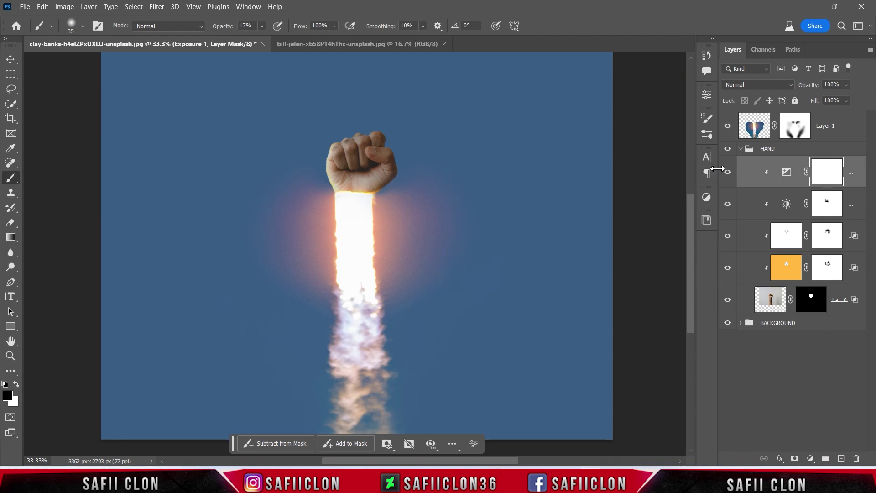
click(727, 172)
click(727, 172)
click(727, 172)
click(727, 172)
Paint black on the Exposure mask along the base of the fist with a 97 px brush at 19% opacity.
right_click(10, 178)
click(44, 178)
drag(263, 30, 269, 43)
click(79, 27)
drag(73, 68, 101, 64)
click(83, 22)
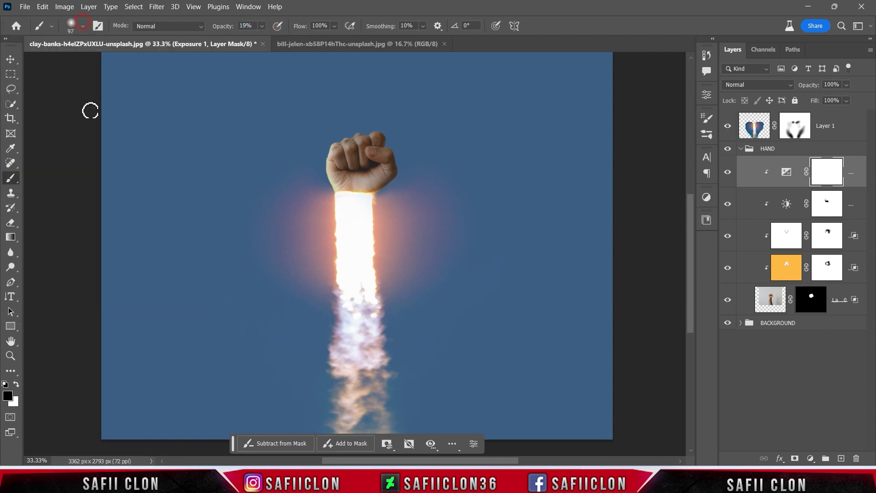
key(ctrl+equal)
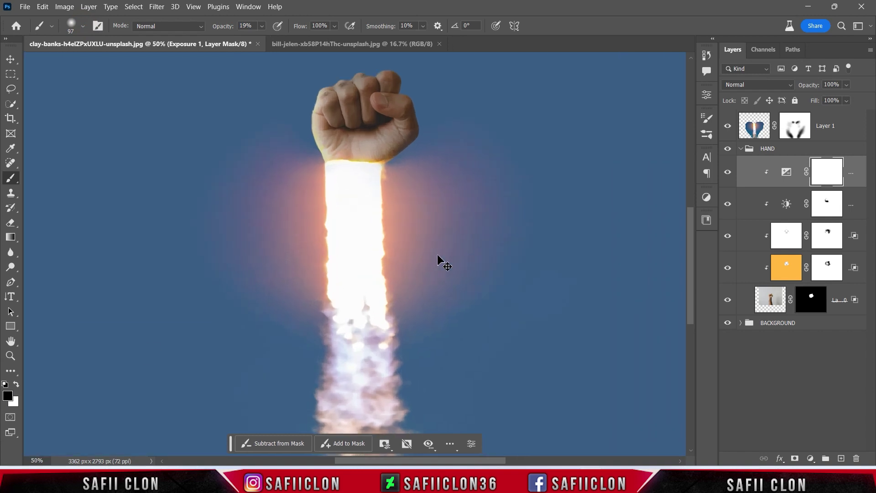
scroll(315, 219, up, 2)
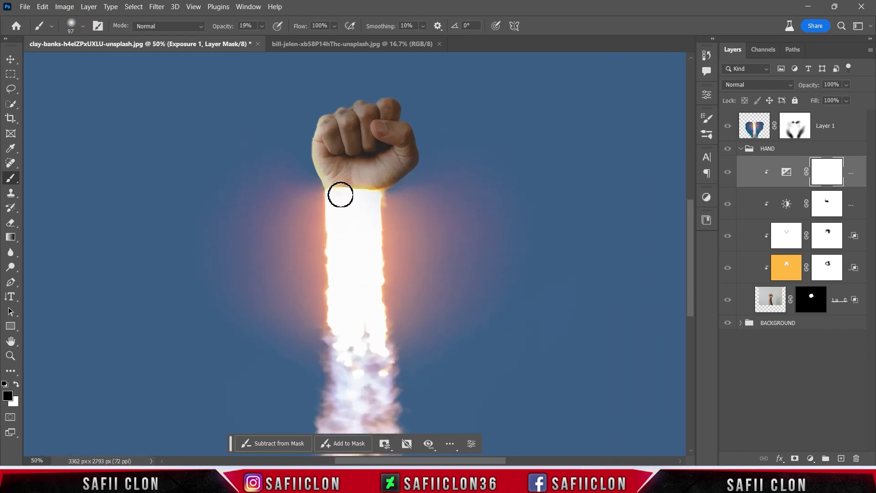
mouse_move(338, 192)
mouse_down()
mouse_move(399, 199)
mouse_move(329, 188)
mouse_up()
Fade the Exposure adjustment further along the fist's base and sides on its mask, enlarging the brush and finishing at 125 px.
key(bracketright)
key(bracketright)
key(bracketright)
key(bracketright)
drag(379, 198, 327, 191)
key(bracketleft)
key(bracketleft)
mouse_move(381, 191)
mouse_down()
mouse_move(337, 189)
mouse_move(377, 194)
mouse_move(359, 198)
mouse_move(306, 144)
mouse_up()
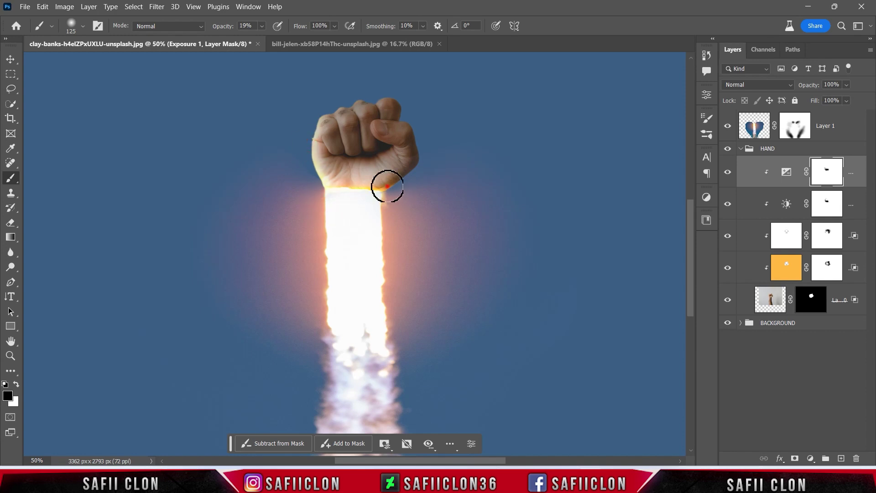
Compare the whole composite with the masked Exposure adjustment hidden and shown.
key(ctrl+minus)
key(ctrl+minus)
click(729, 173)
click(728, 172)
click(728, 173)
click(727, 173)
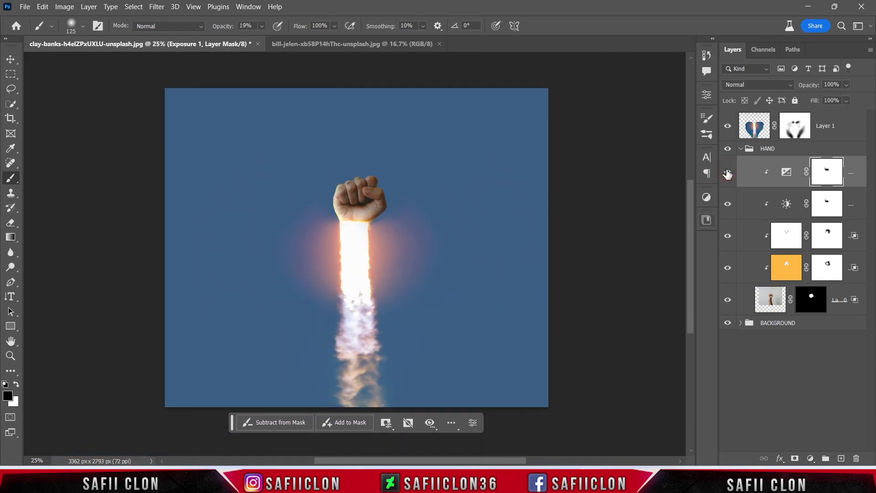
Collapse the HAND group and create a new empty layer above the flame layer.
click(796, 152)
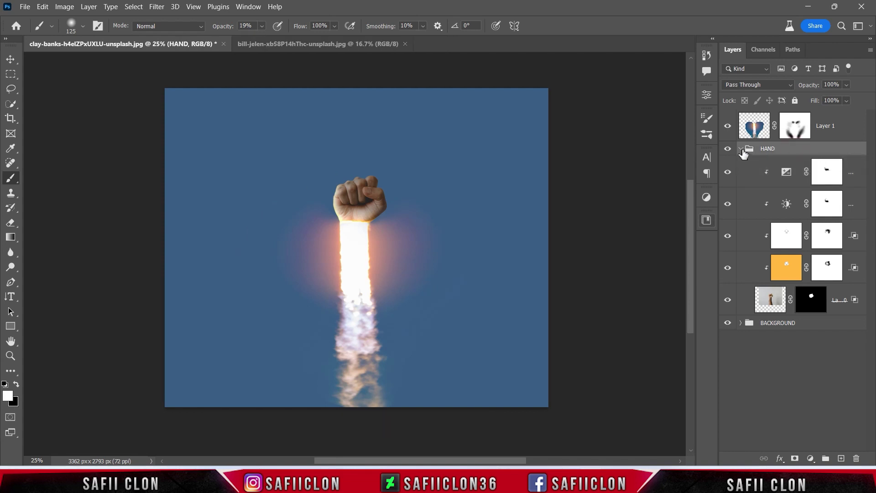
click(740, 149)
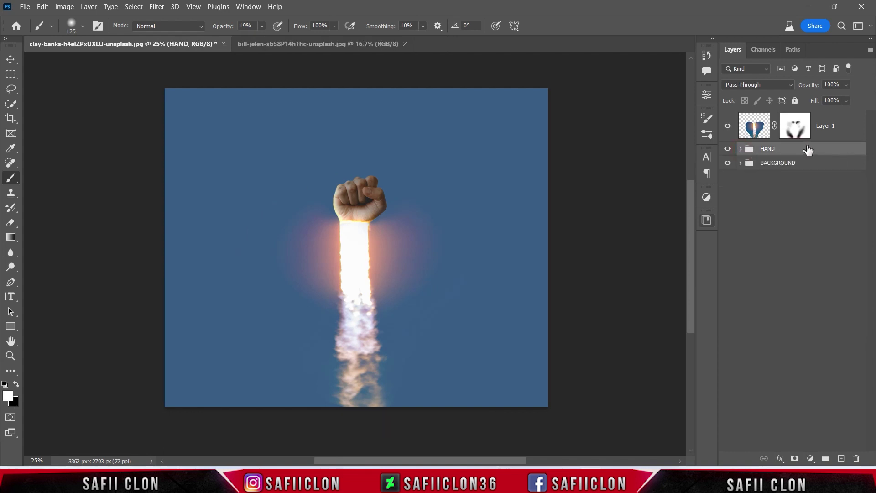
click(849, 125)
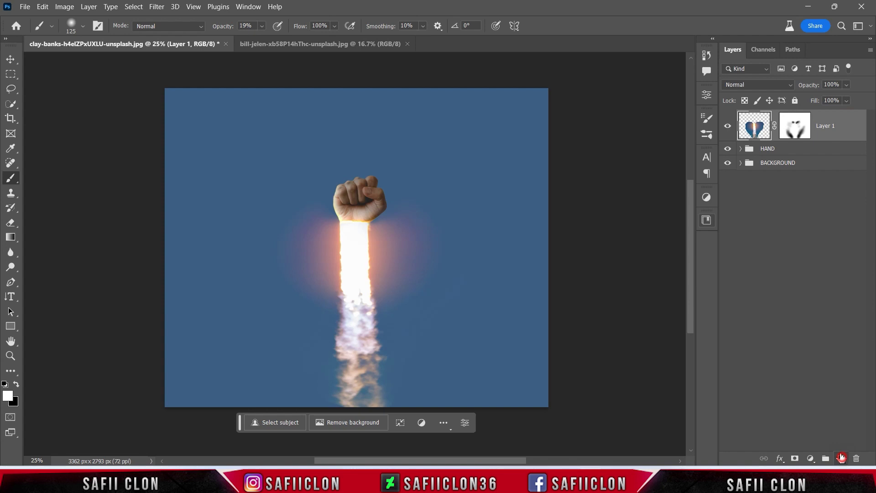
click(840, 456)
click(805, 124)
Set up a Soft Round brush with a size of 385 px and 22% opacity.
right_click(10, 178)
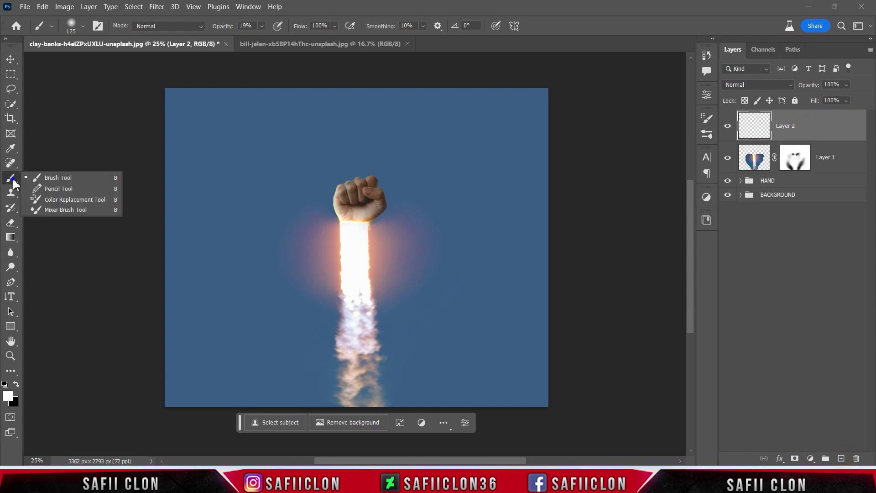
click(51, 178)
click(82, 26)
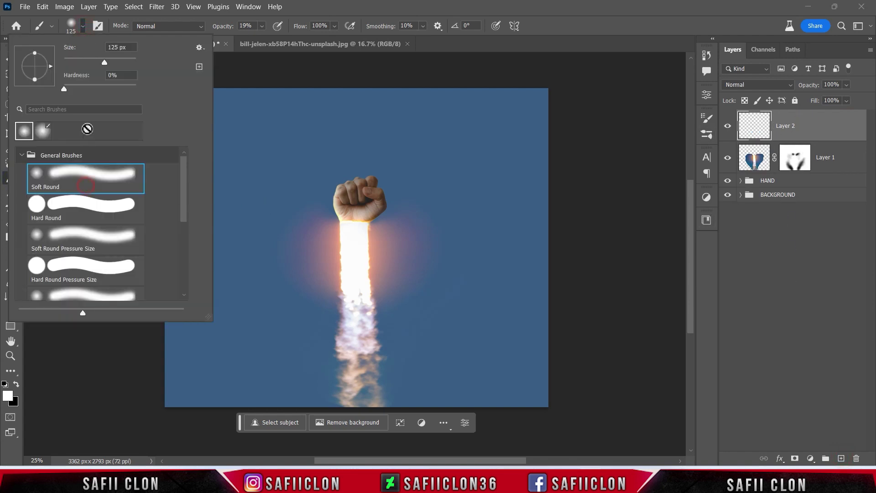
click(83, 26)
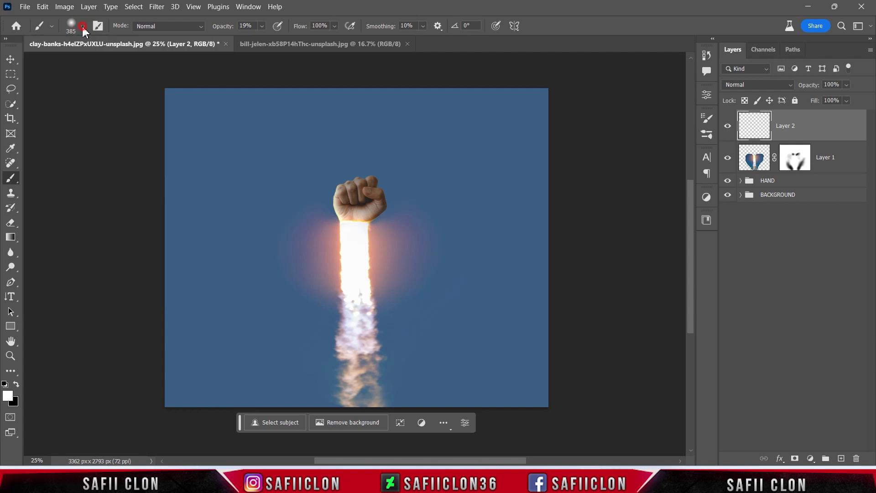
click(262, 26)
click(264, 26)
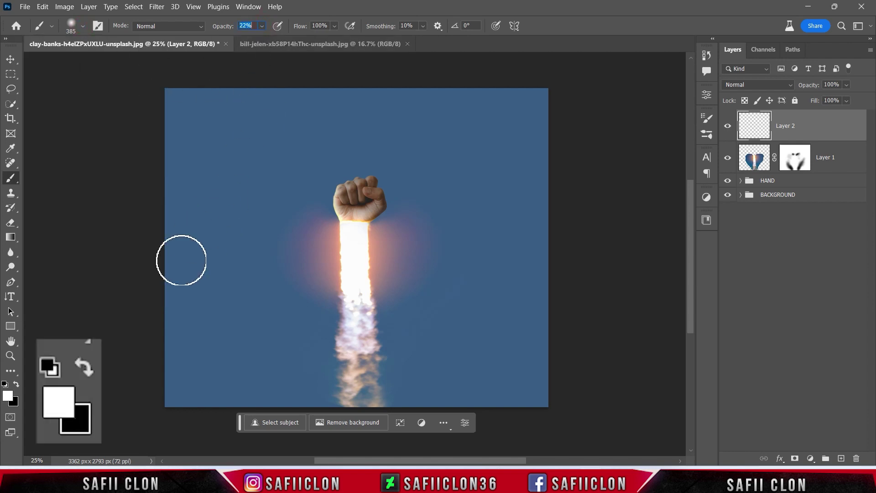
Sample the orange glow beside the flame as the foreground colour, adjust it to the more saturated f78362, and return to the Brush tool.
click(10, 398)
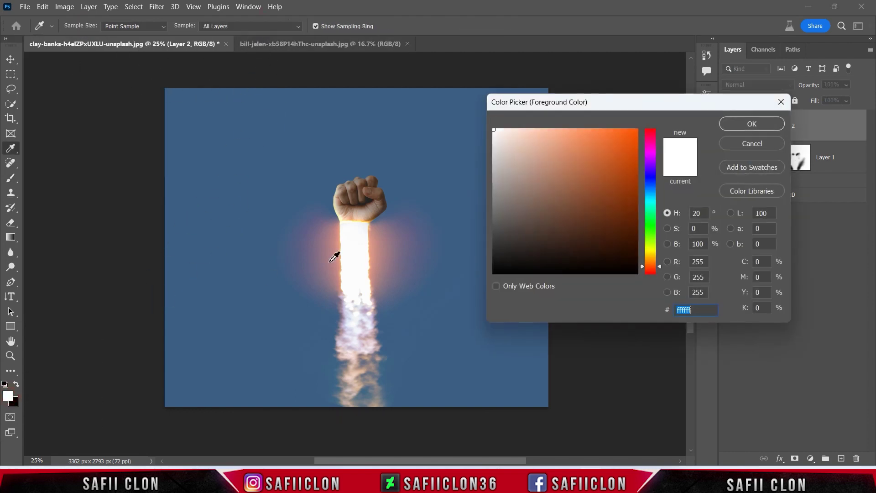
key(ctrl+plus)
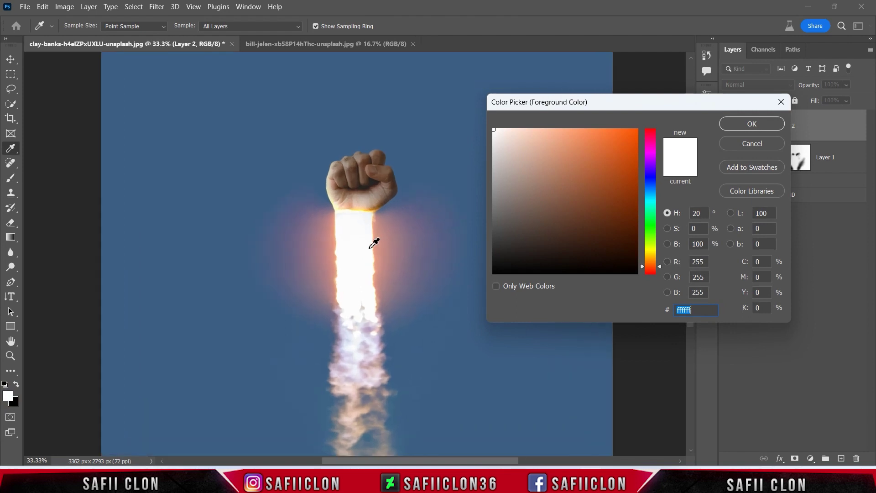
click(375, 229)
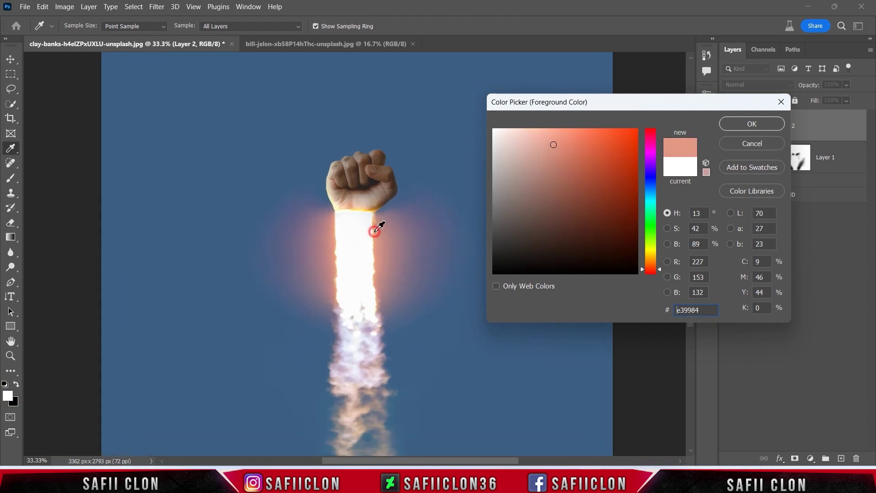
drag(556, 145, 575, 137)
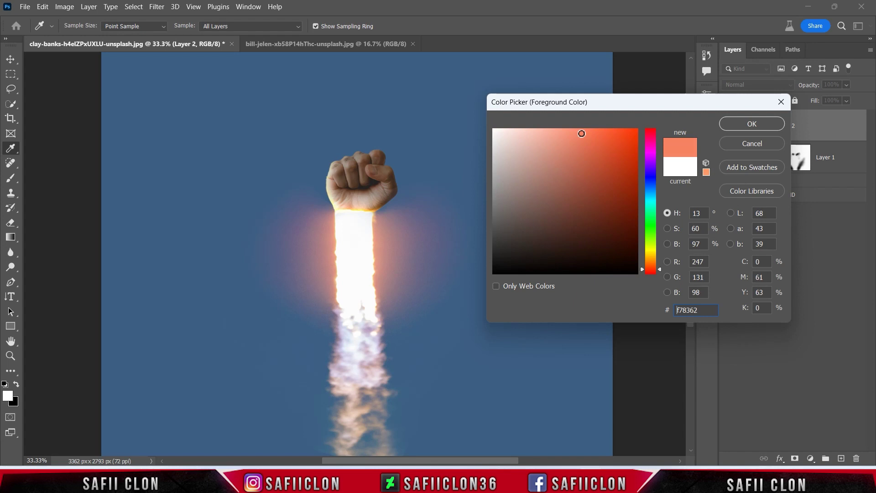
click(731, 129)
key(b)
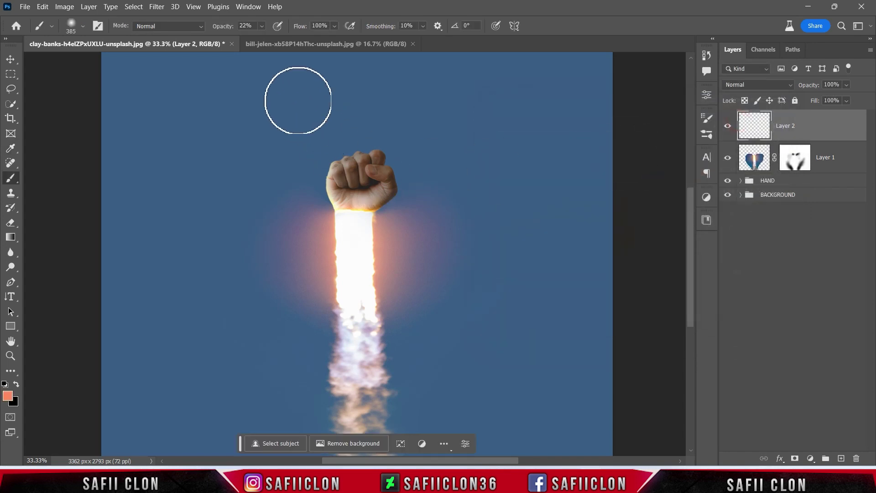
Dab orange glow at the wrist's lower edge with the brush at 21% opacity, and set the glow layer's blend mode to Screen.
click(262, 26)
click(263, 26)
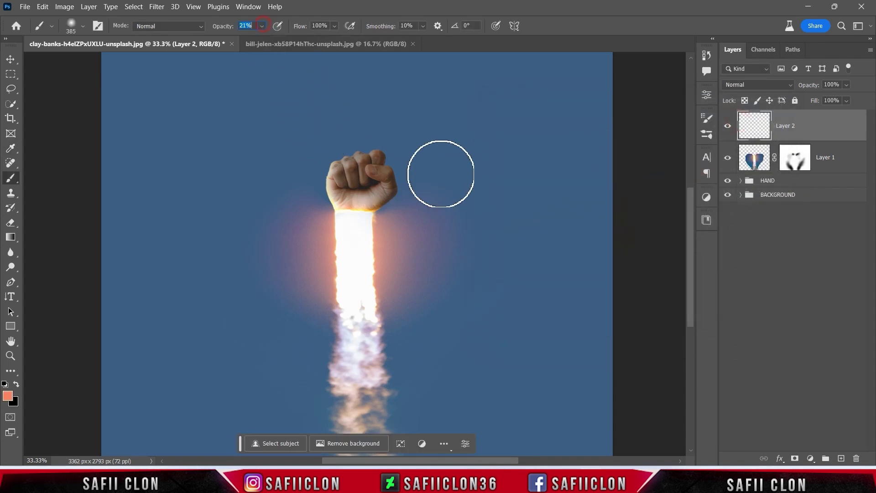
key(ctrl+plus)
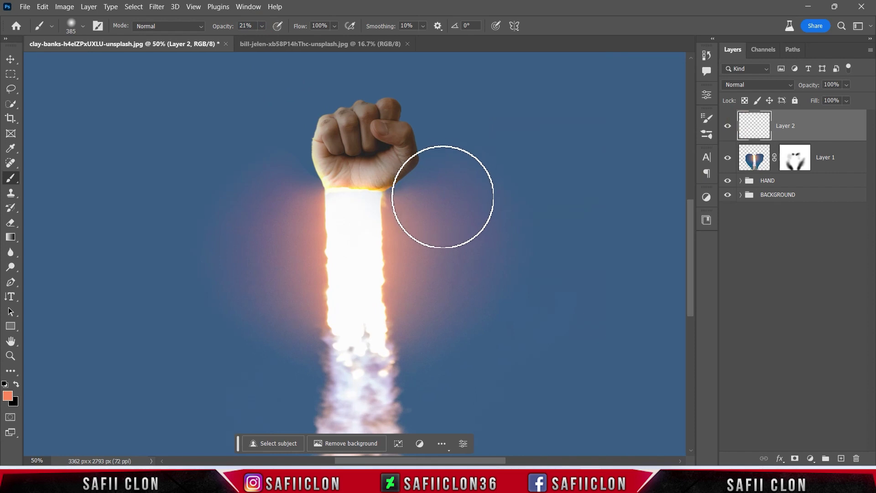
scroll(442, 198, up, 1)
click(387, 220)
key(bracketleft)
key(bracketleft)
key(bracketleft)
key(bracketleft)
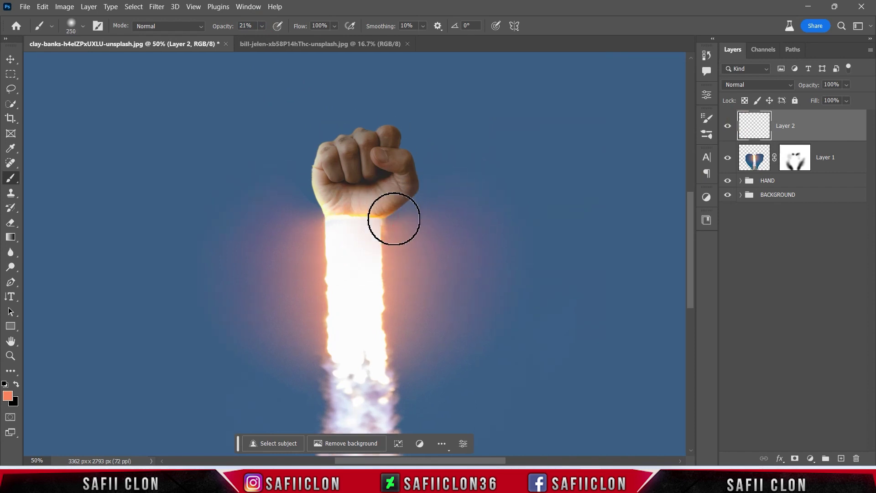
click(743, 86)
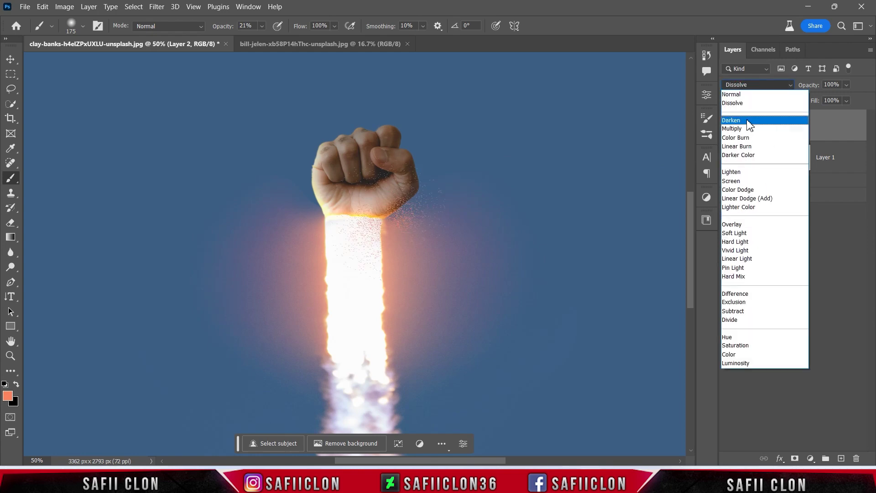
click(738, 181)
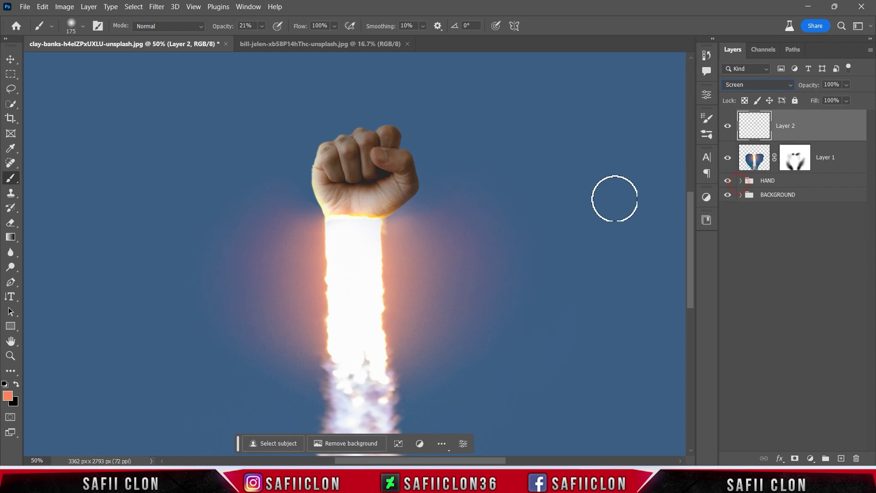
Paint orange glow along the base of the wrist, lower the brush opacity to 14%, and enlarge the brush to 500 px.
key(bracketright)
key(bracketright)
key(bracketright)
drag(324, 220, 352, 213)
drag(262, 26, 257, 27)
click(401, 218)
key(bracketright)
key(bracketleft)
key(bracketleft)
key(bracketleft)
key(bracketleft)
key(bracketleft)
key(bracketleft)
key(bracketleft)
key(bracketright)
key(bracketright)
key(bracketright)
key(bracketright)
key(bracketright)
key(bracketright)
key(bracketright)
key(bracketright)
key(bracketright)
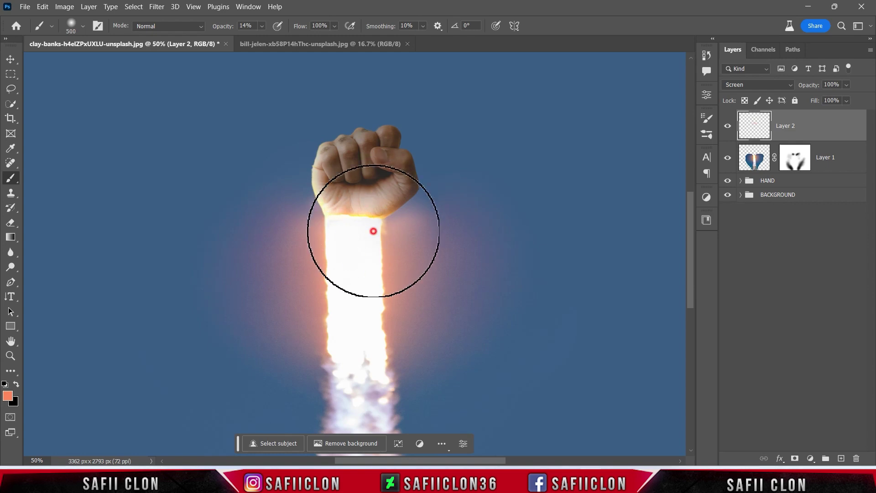
Dab soft orange glow over both sides of the flame and down the smoke trail with a brush of about 600 px.
scroll(428, 348, down, 3)
click(406, 226)
click(324, 244)
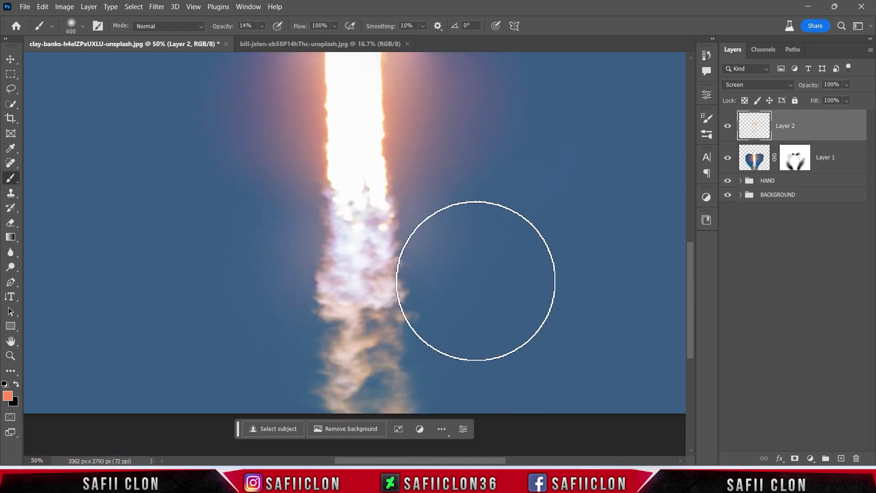
key(ctrl+minus)
scroll(429, 308, up, 1)
click(385, 270)
click(382, 327)
click(371, 272)
Reduce the brush to 175 px for the glow at the wrist, and enlarge it to 900 px for the wide glow around fist and flame.
key(bracketleft)
key(bracketleft)
key(bracketleft)
key(bracketleft)
key(bracketleft)
key(bracketleft)
key(bracketleft)
key(bracketleft)
key(bracketleft)
key(bracketleft)
key(bracketleft)
key(bracketleft)
key(bracketleft)
key(bracketleft)
key(bracketleft)
key(bracketleft)
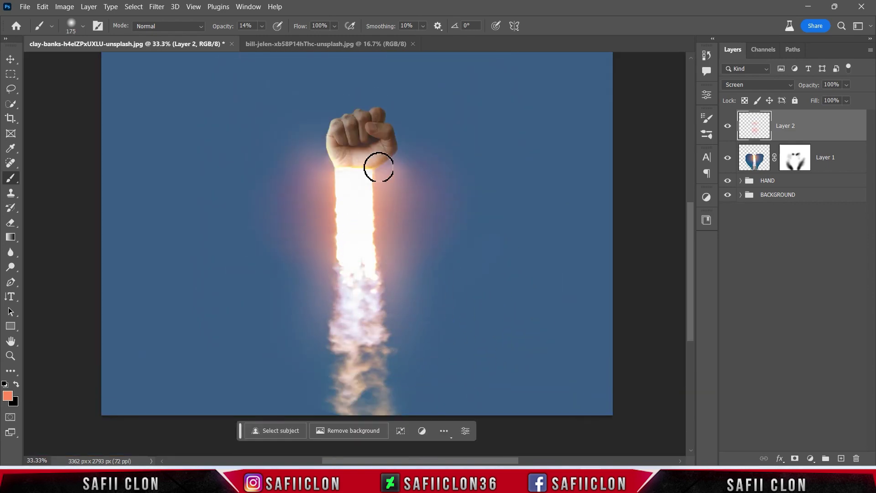
key(bracketright)
key(bracketright)
key(bracketright)
key(bracketright)
key(bracketright)
key(bracketright)
key(bracketright)
key(bracketright)
key(bracketright)
key(bracketright)
key(bracketright)
key(bracketright)
key(bracketright)
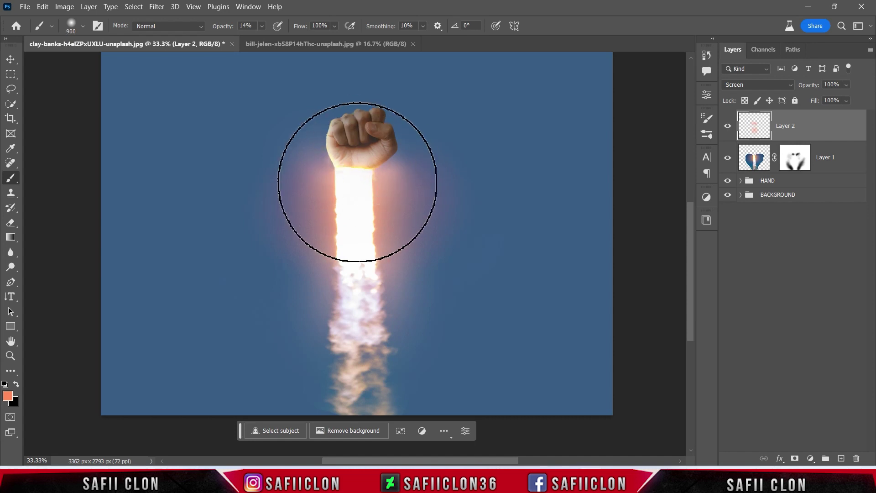
Compare the composite with the painted glow layer hidden and shown.
click(727, 127)
click(727, 127)
click(727, 128)
click(727, 128)
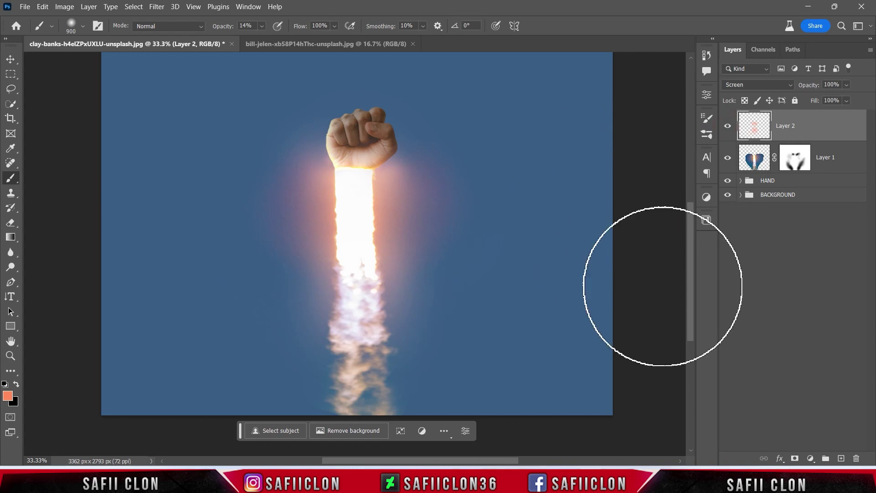
Add a Curves adjustment above the glow layer and place a midtone point with input 122 and output 134.
click(810, 458)
click(803, 317)
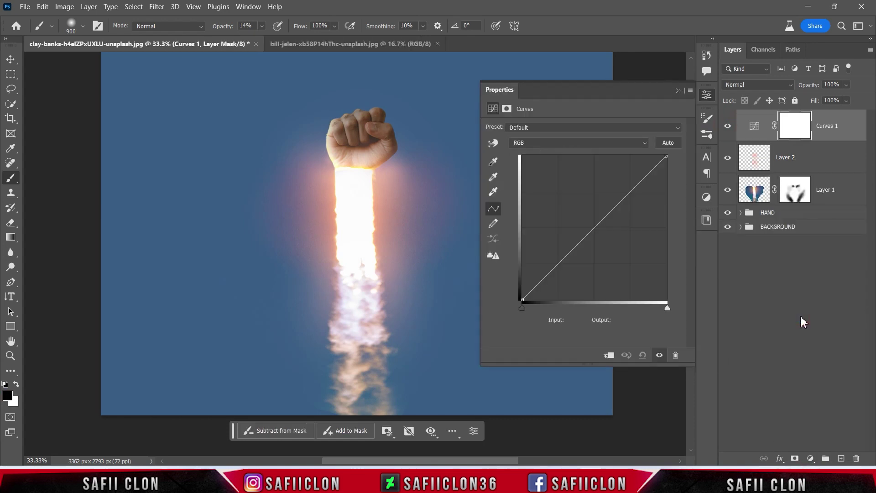
click(594, 228)
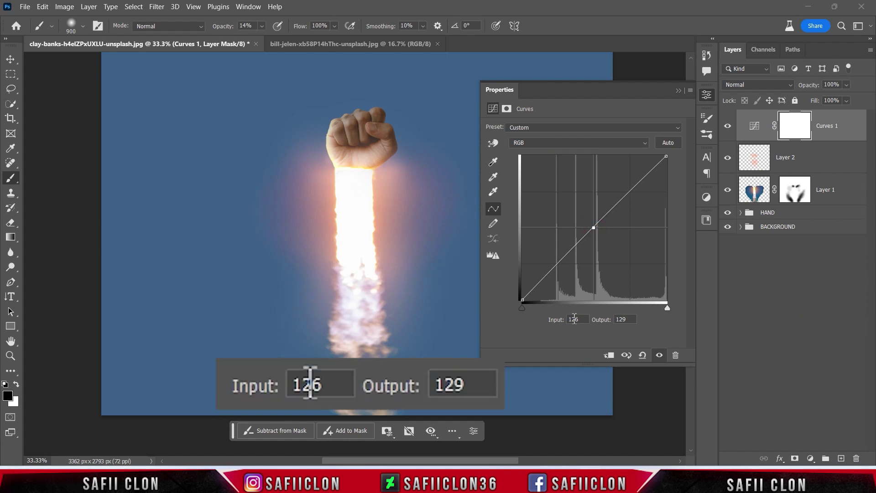
text(122)
key(Tab)
text(134)
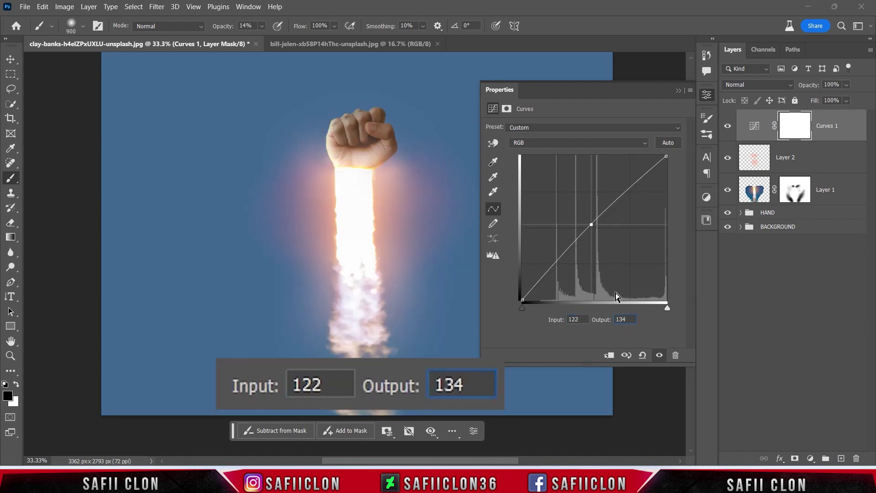
Add two shadow points to the curve, one with input 66 and output 63, the other with input 29 and output 26.
click(561, 257)
double_click(582, 319)
text(66)
double_click(630, 319)
text(63)
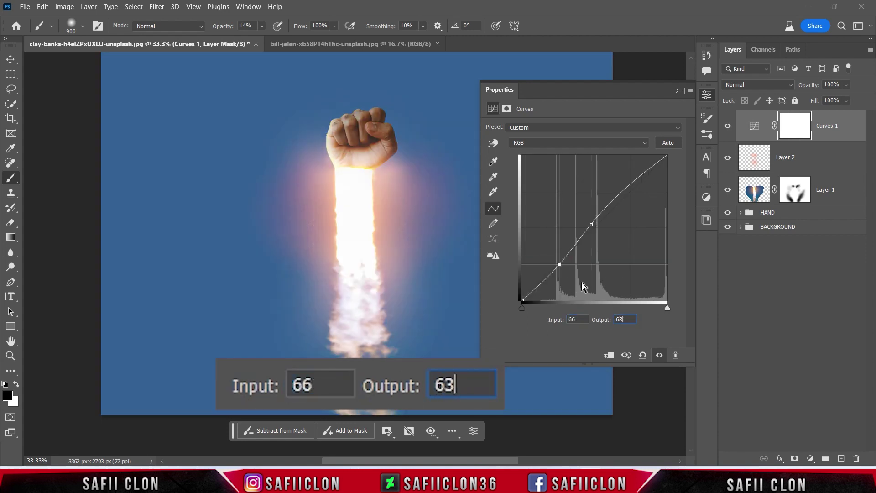
click(540, 286)
double_click(575, 319)
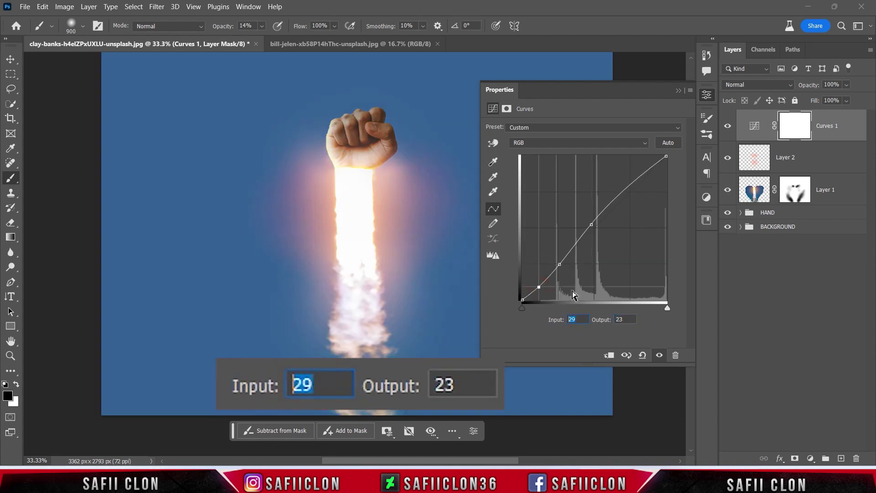
double_click(619, 319)
text(26)
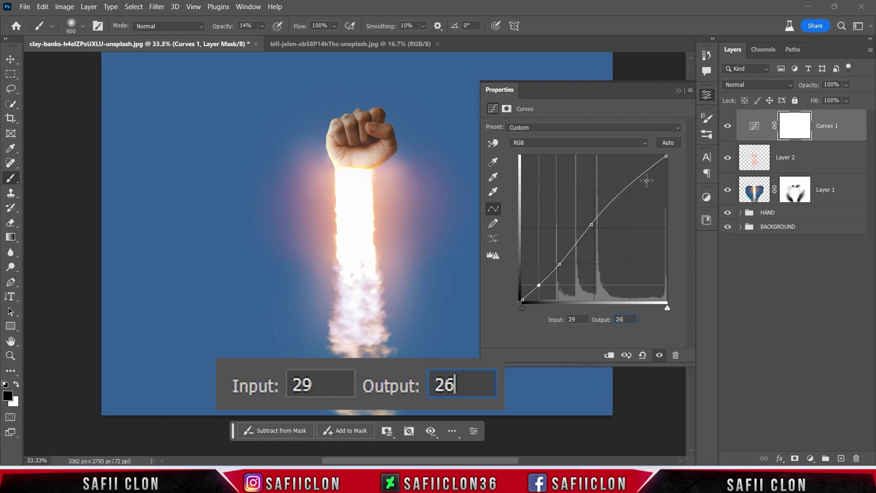
Set the curve's white point to input 252 and close the adjustment's settings.
click(666, 156)
double_click(575, 319)
text(252)
key(Tab)
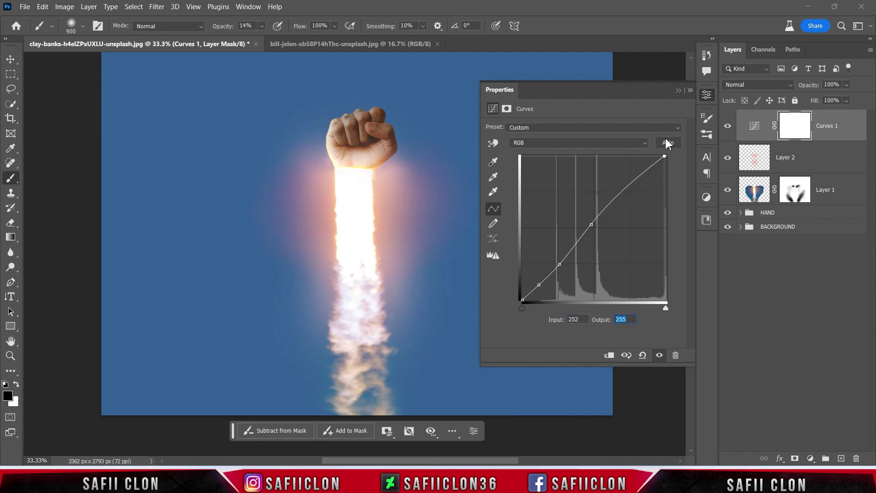
click(677, 90)
Compare the composite with the Curves adjustment hidden and shown.
scroll(615, 186, up, 2)
click(727, 126)
click(727, 126)
click(727, 127)
click(727, 126)
click(727, 127)
Lasso freehand areas of sky in the image's lower-left corner, along its right edge and in its upper-left corner as one combined selection.
key(ctrl+minus)
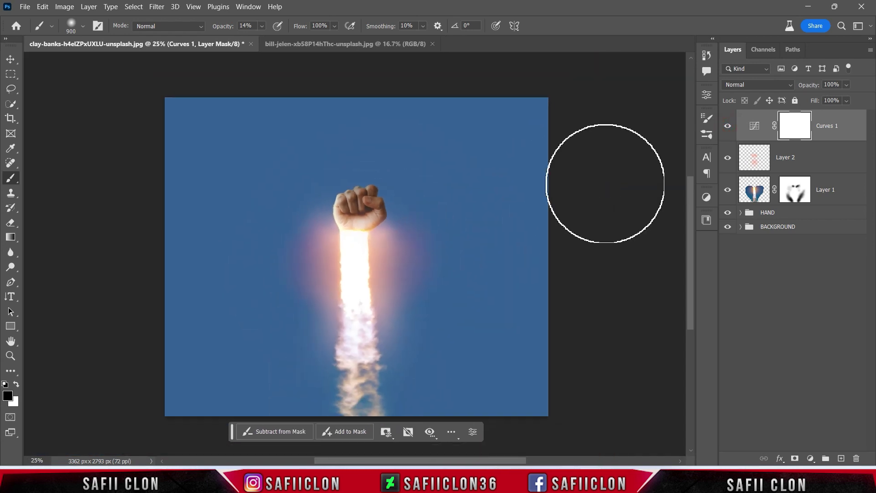
click(14, 92)
click(47, 87)
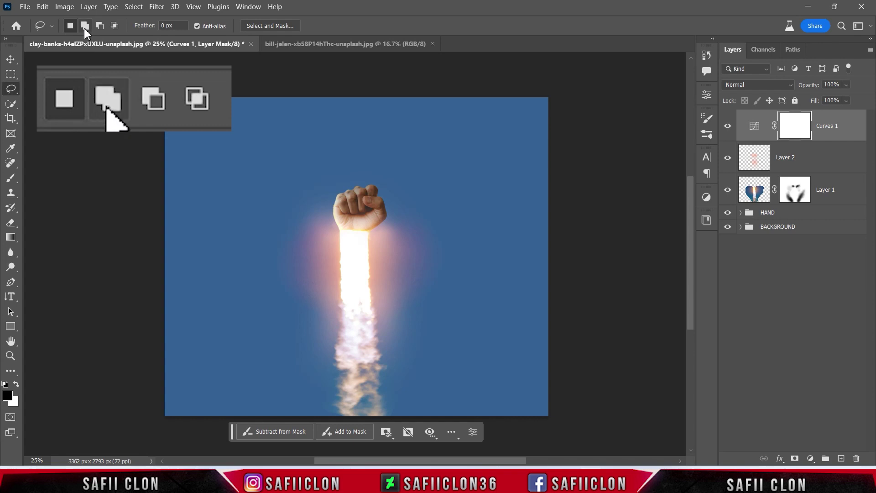
click(84, 26)
mouse_move(165, 356)
mouse_down()
mouse_move(204, 364)
mouse_move(306, 410)
mouse_move(169, 416)
mouse_up()
mouse_move(548, 104)
mouse_down()
mouse_move(523, 168)
mouse_move(492, 199)
mouse_move(477, 324)
mouse_move(572, 295)
mouse_move(583, 119)
mouse_up()
drag(150, 93, 272, 136)
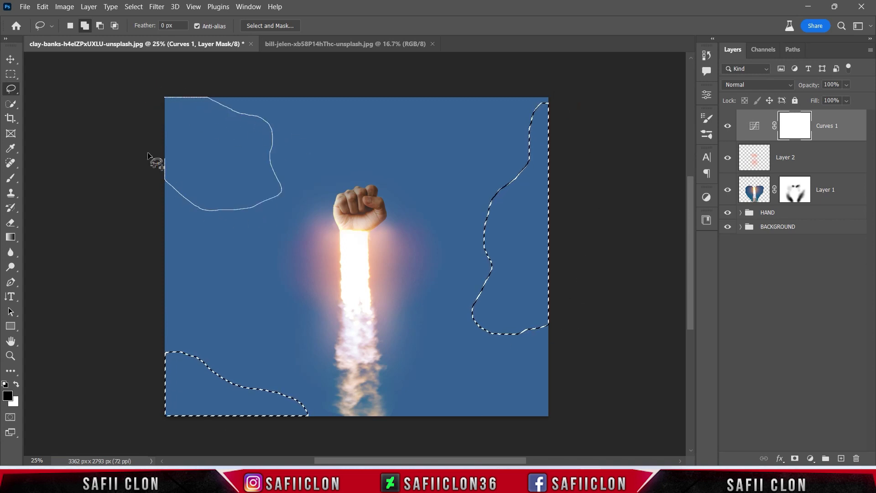
drag(148, 155, 148, 156)
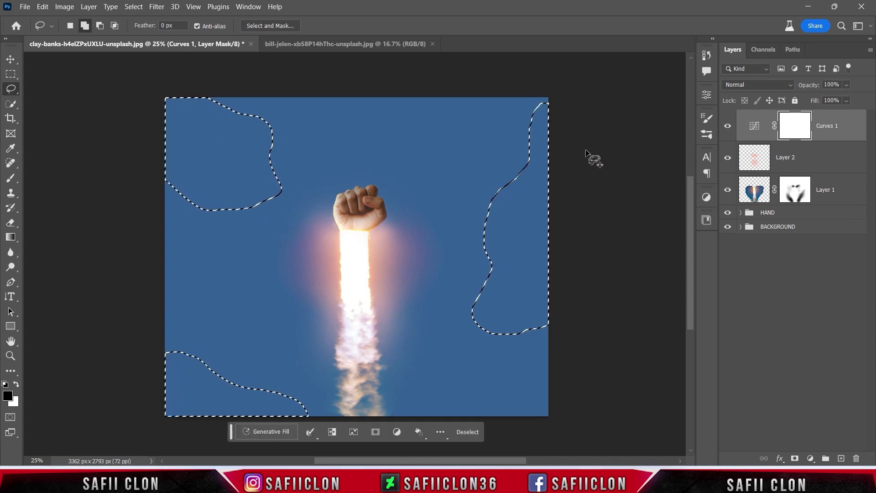
Fill the selected sky areas using Generative Fill with the prompt "Cloud" and choose the third variation.
click(272, 438)
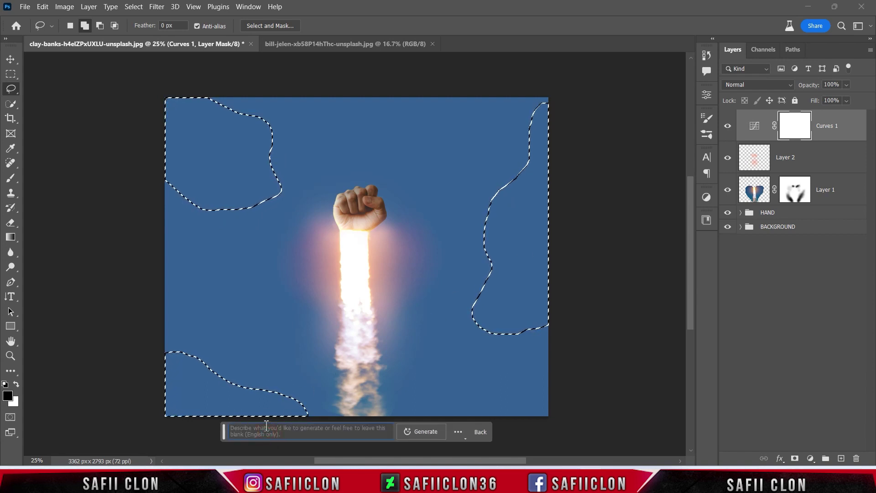
text(Cloud)
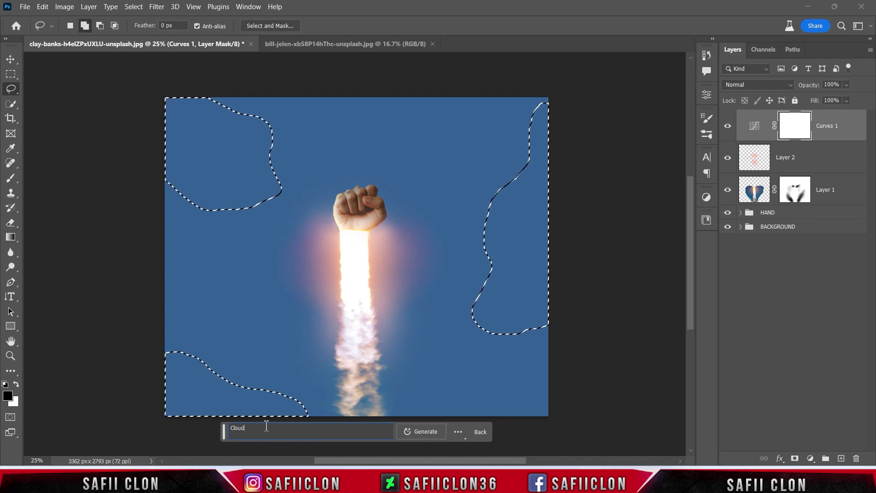
click(426, 431)
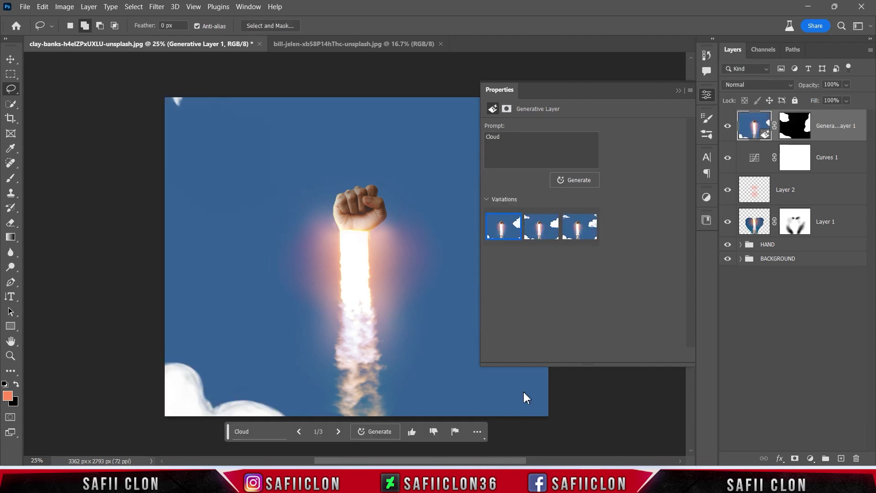
click(539, 238)
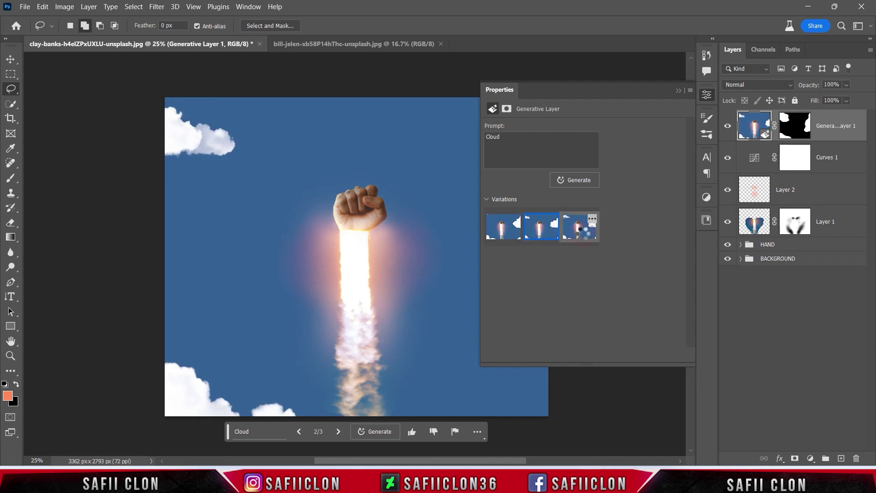
click(583, 238)
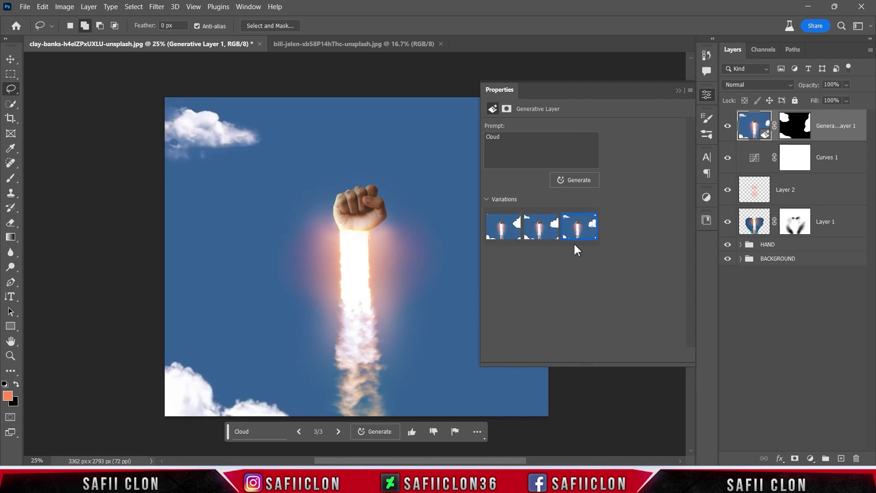
click(679, 90)
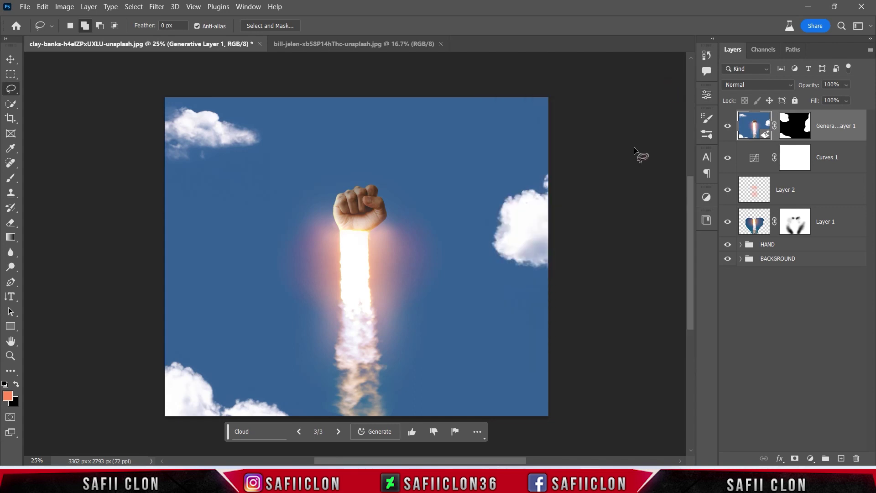
Review the first and second cloud variations against the whole composite and return to the third one.
key(ctrl+minus)
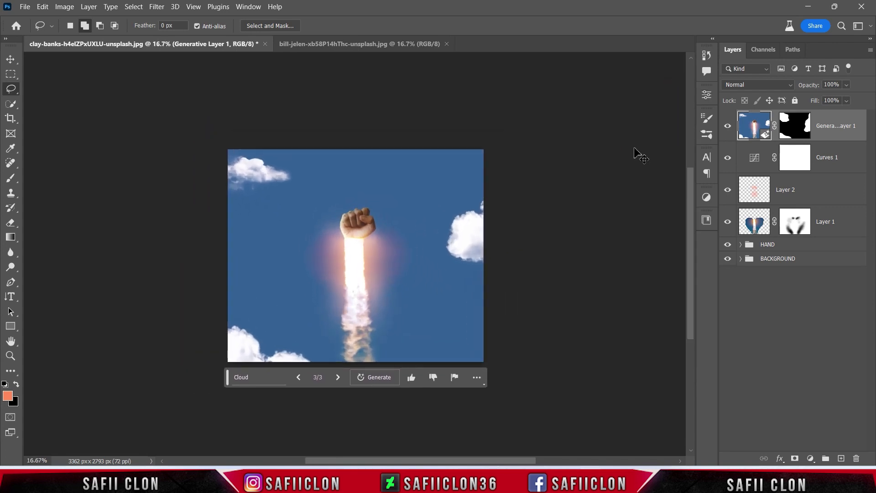
click(706, 95)
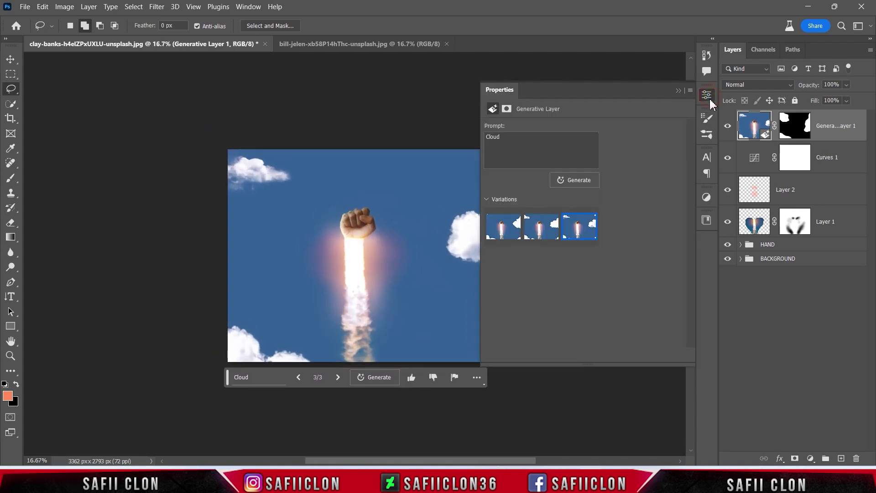
click(538, 228)
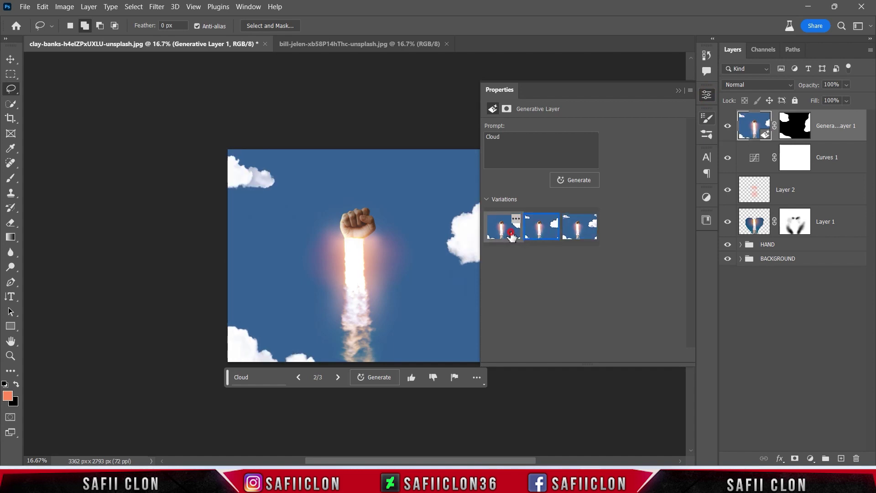
click(504, 230)
click(537, 235)
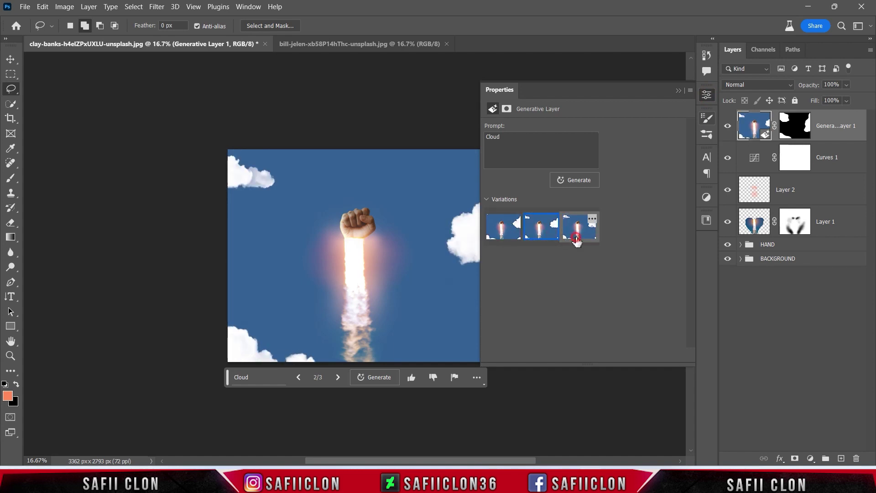
click(576, 237)
click(679, 90)
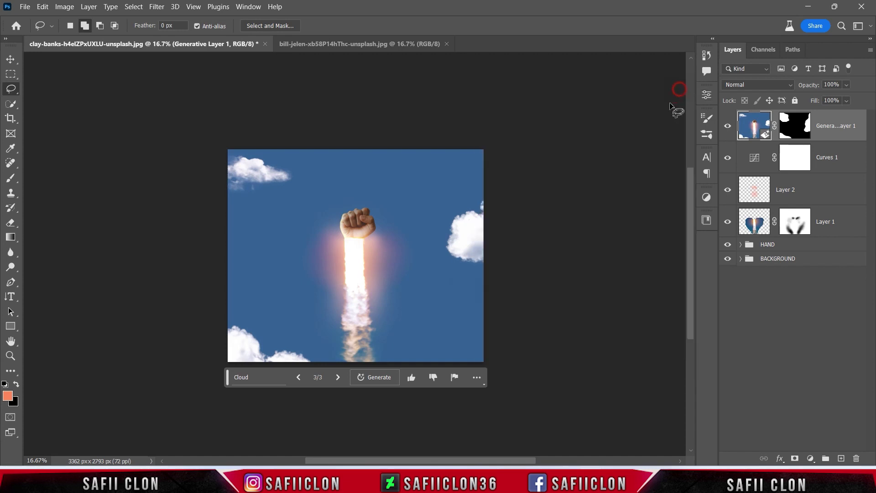